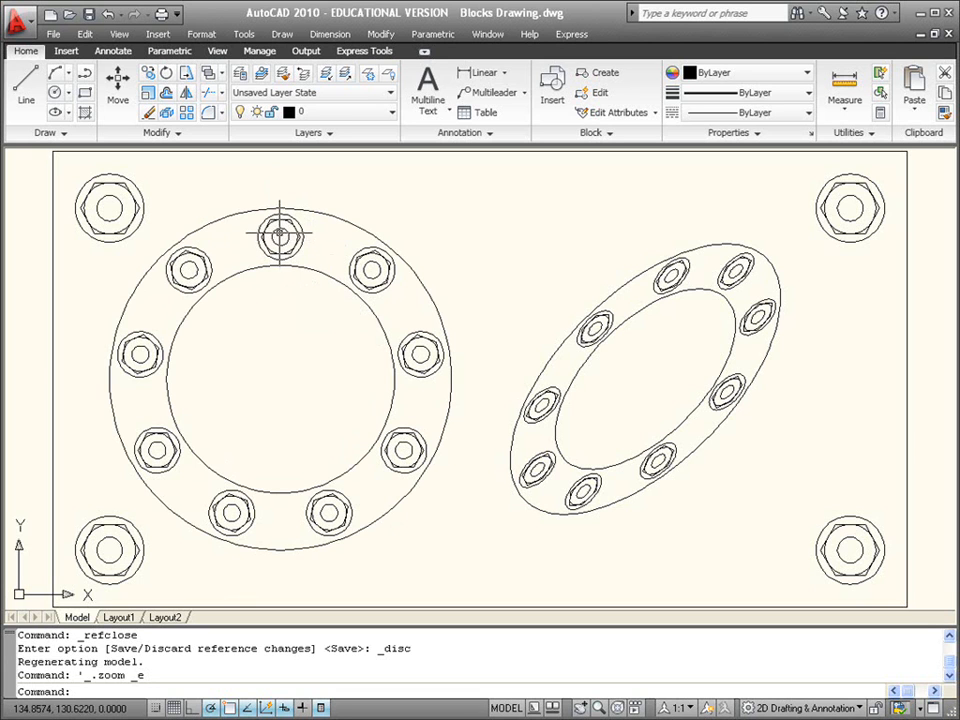
Set the current linetype to CENTER2 and the current object color to Red.
mouse_move(279, 238)
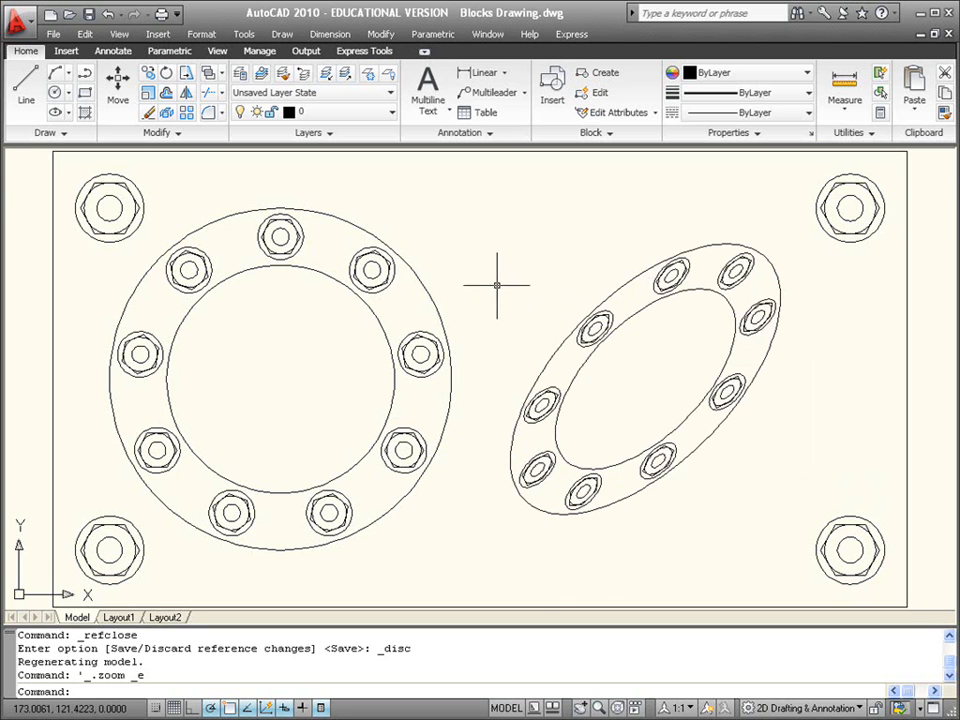
middle_drag(261, 242, 401, 335)
scroll(401, 335, up, 5)
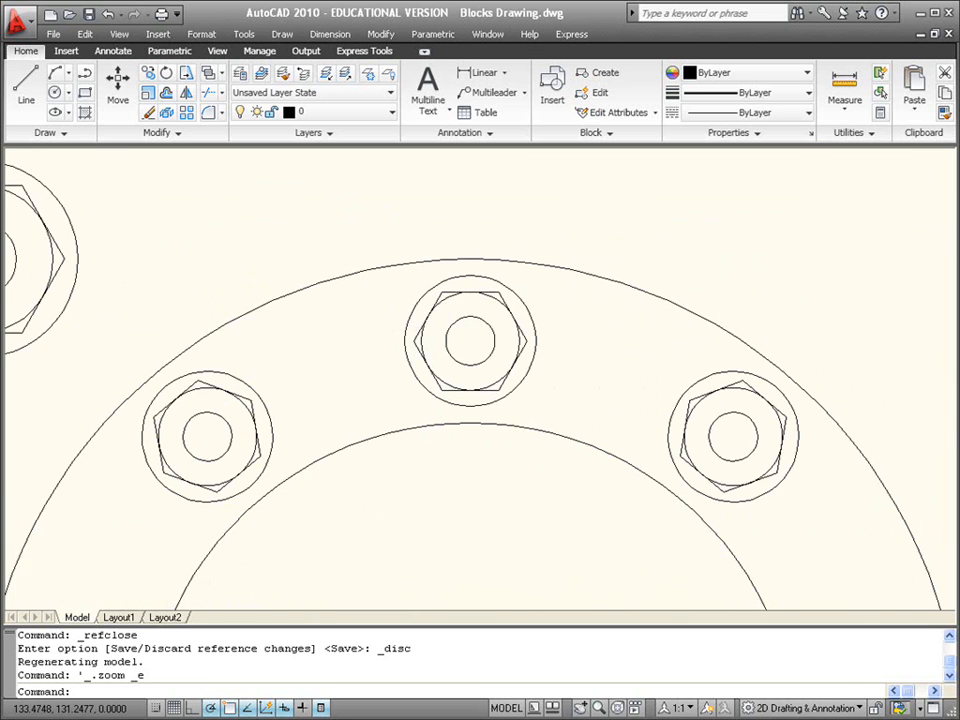
scroll(445, 322, down, 2)
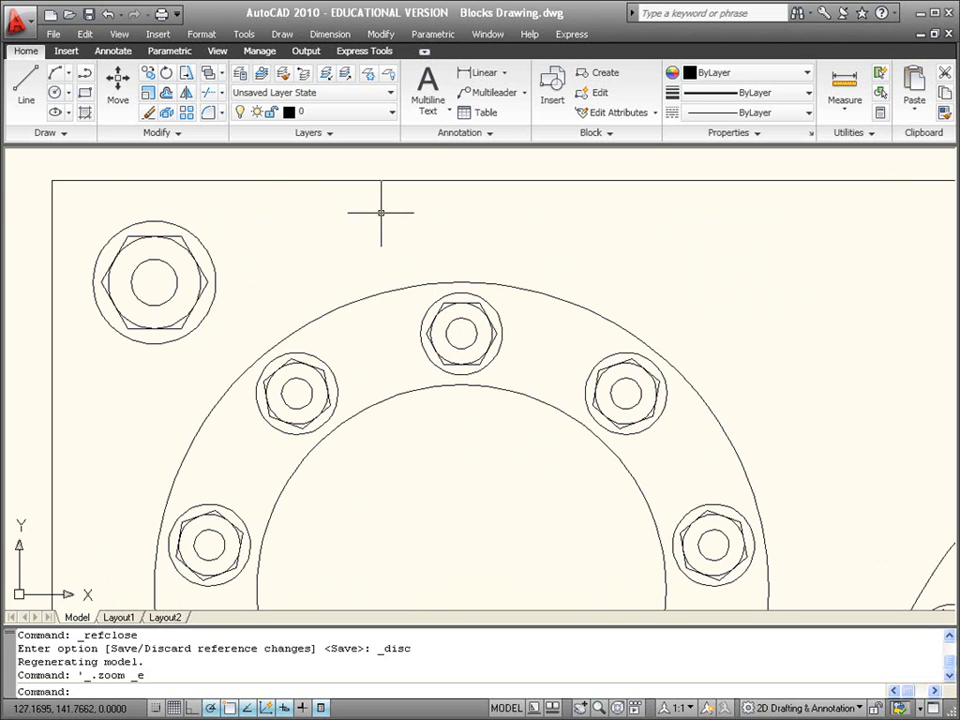
click(789, 113)
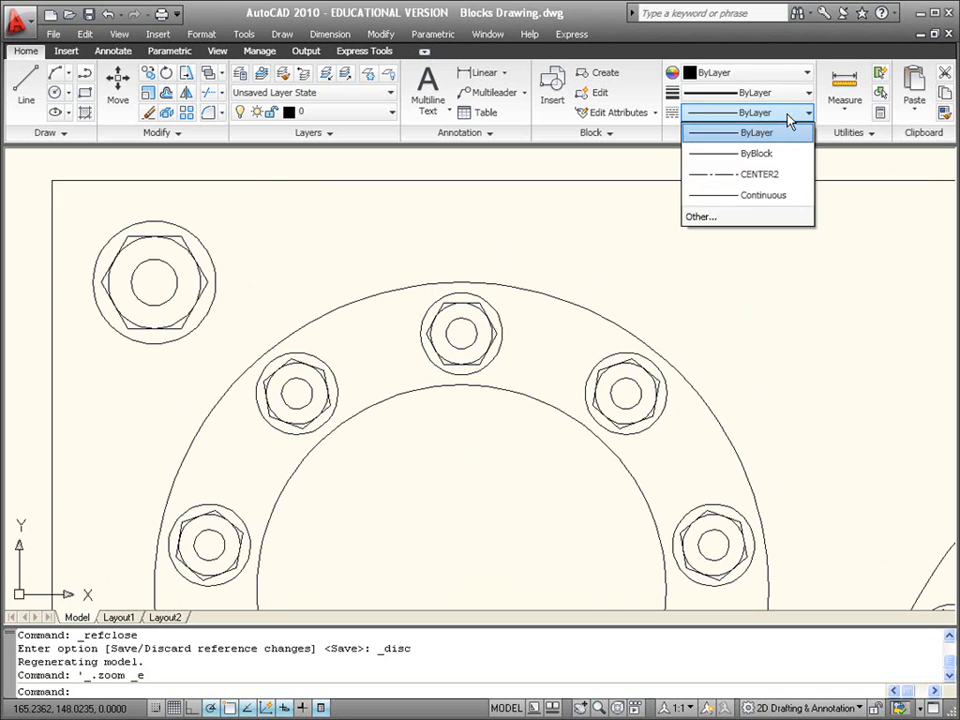
click(771, 178)
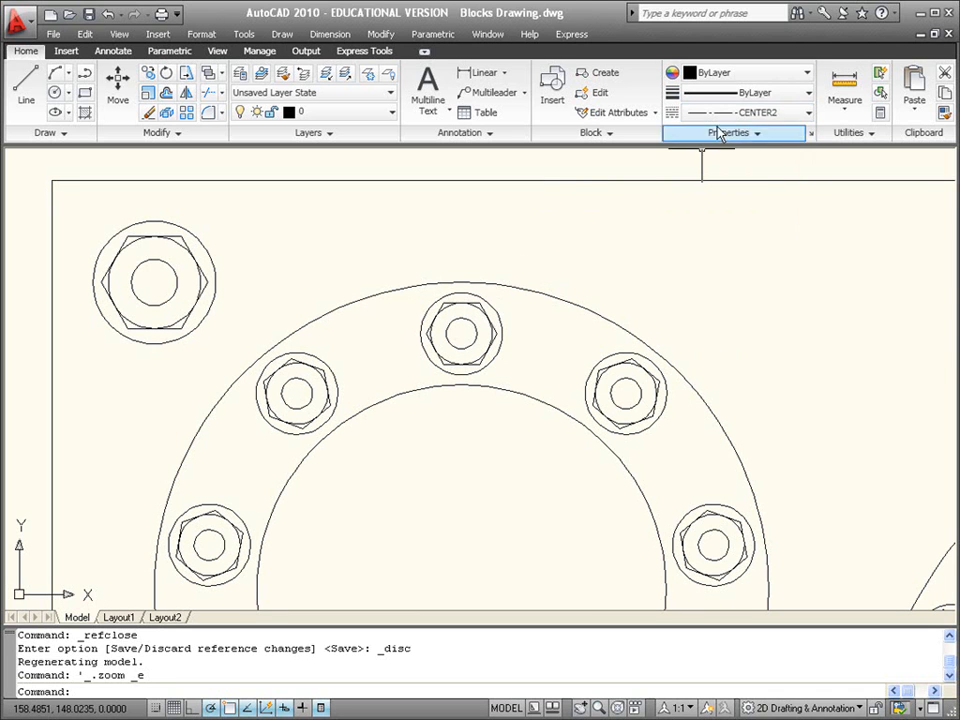
click(754, 75)
click(748, 134)
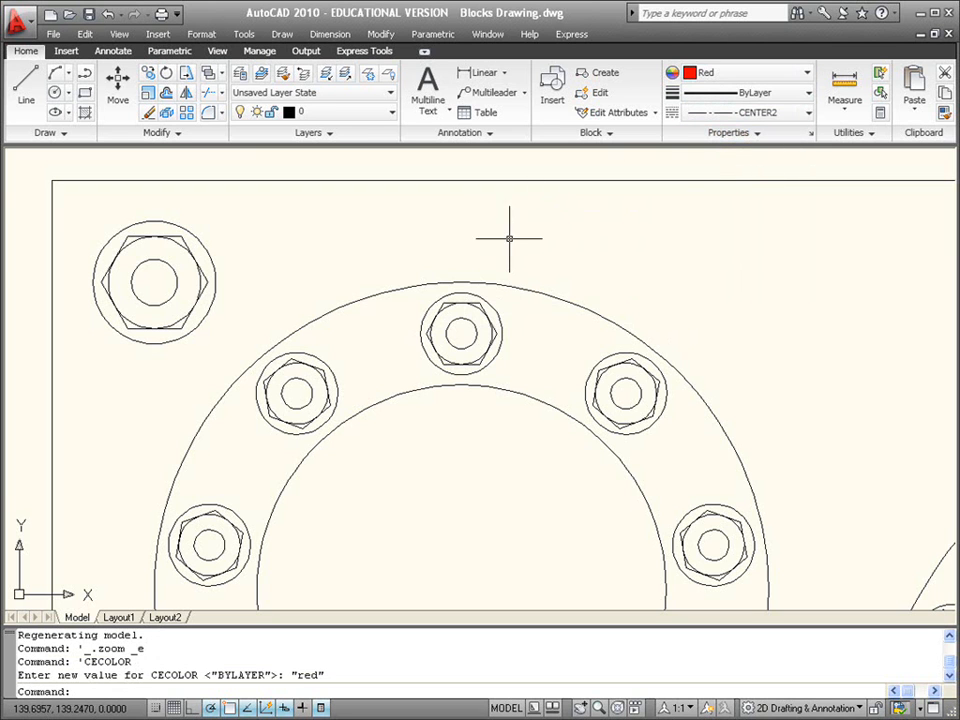
Add a center mark to the inner circle of the top nut on the round flange.
key(Return)
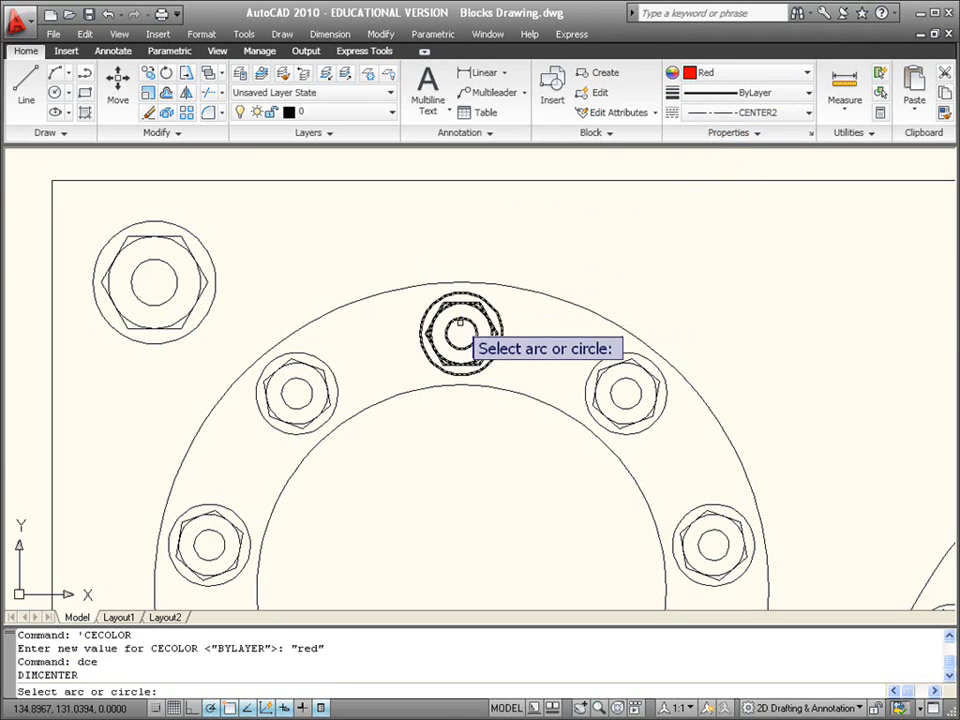
click(463, 342)
scroll(464, 342, up, 6)
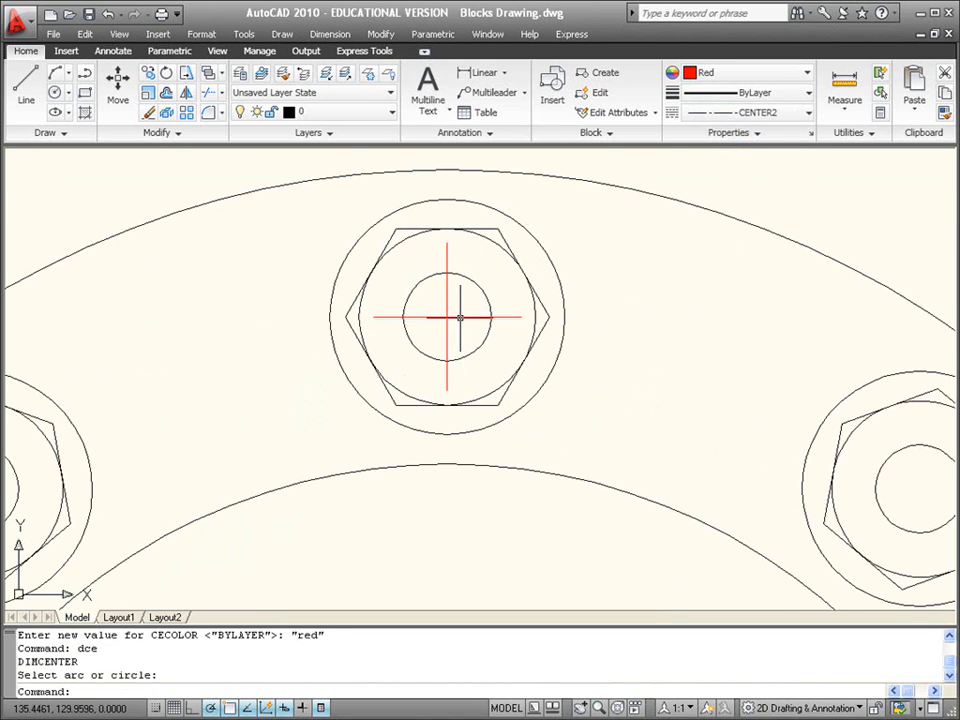
Scale the top nut's two center lines up by a factor of about 1.9 from the nut's center.
middle_drag(461, 275, 461, 305)
text(sc)
key(Return)
click(460, 327)
click(435, 364)
key(Return)
click(447, 349)
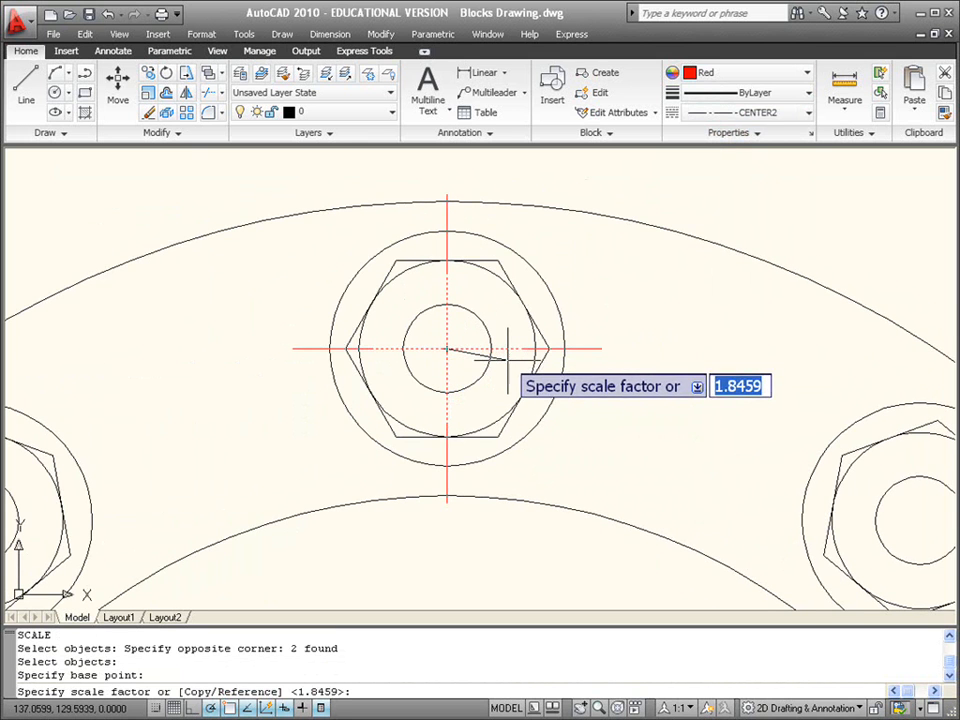
click(499, 352)
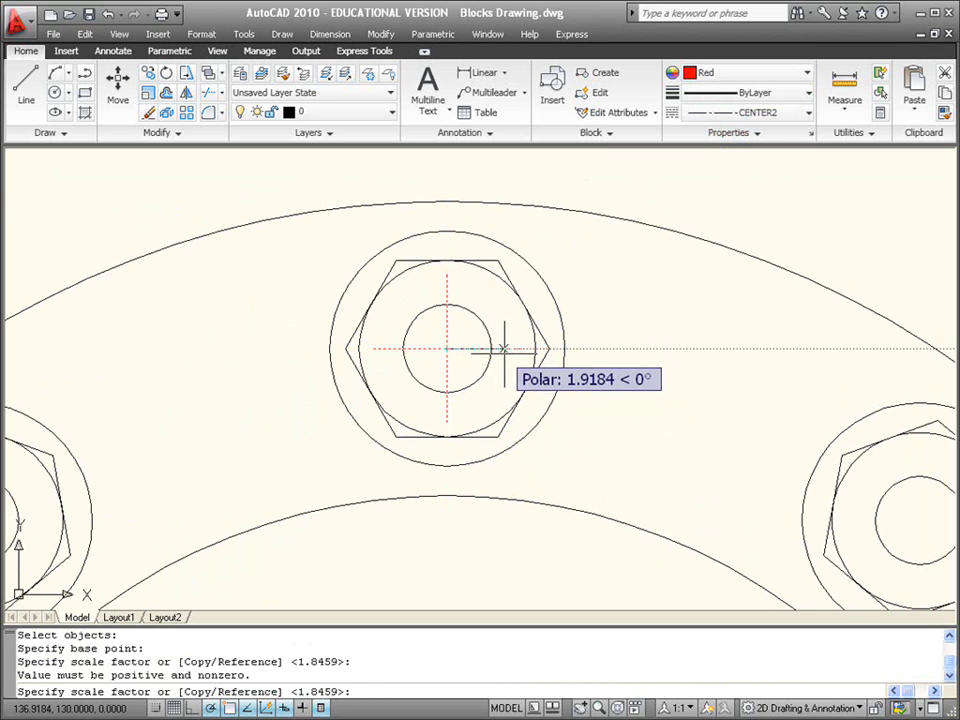
click(498, 349)
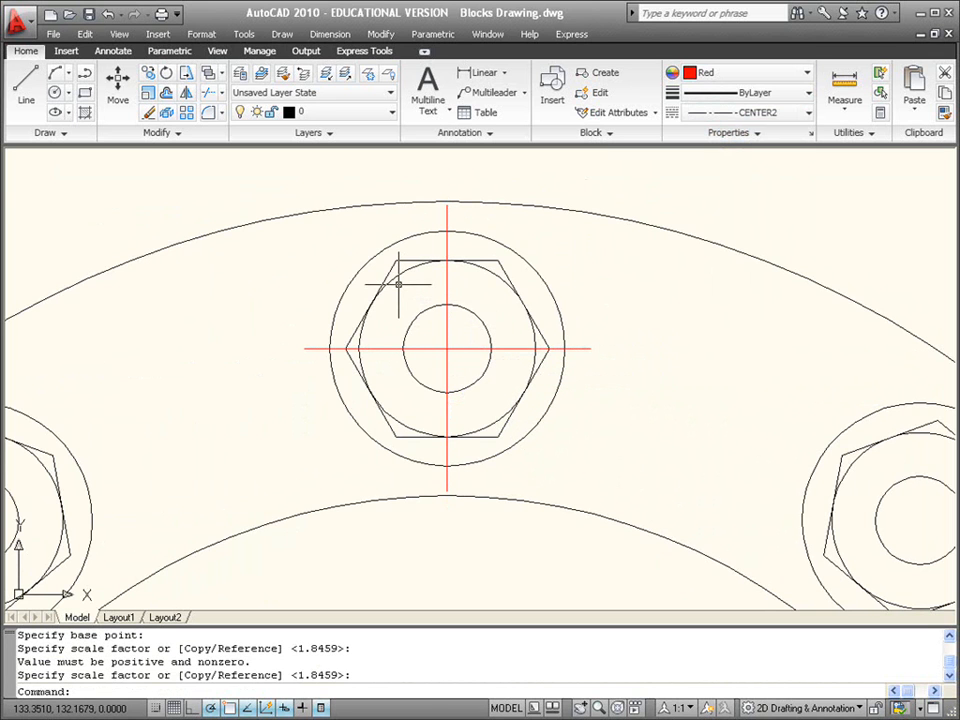
Set the drawing's global linetype scale factor to .25.
text(s)
key(Return)
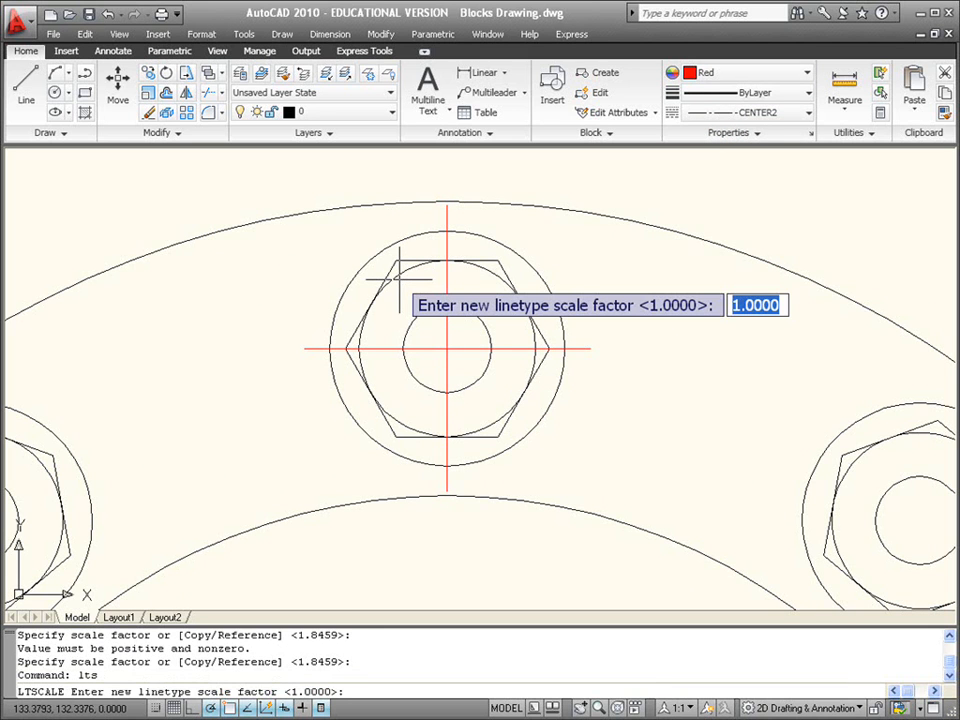
text(.25)
key(Return)
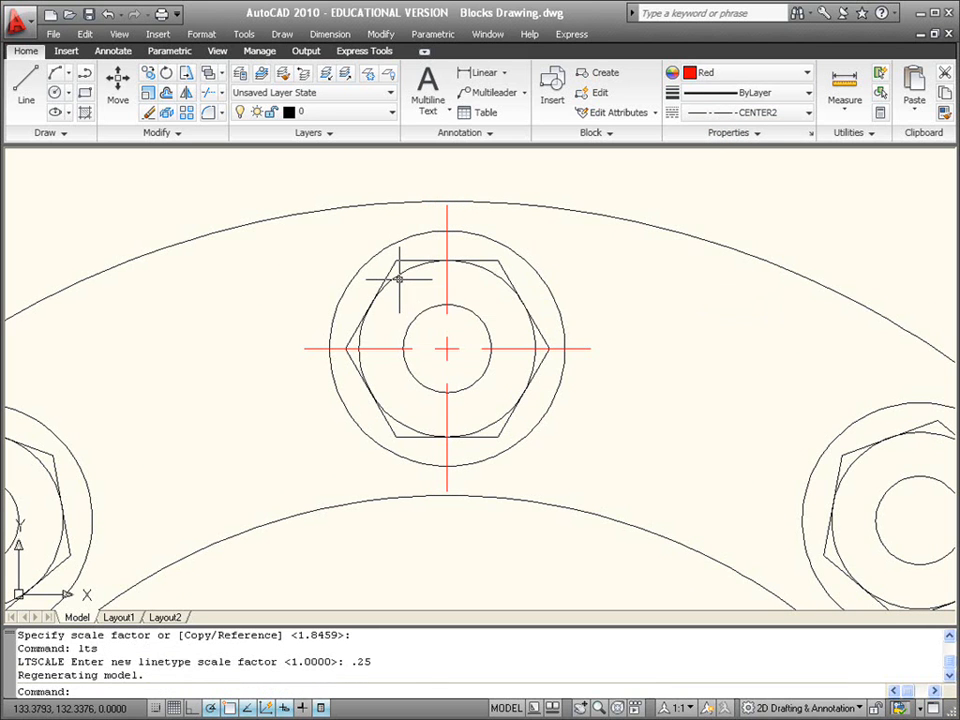
Start in-place reference editing of the NUT block at the top of the round flange, with all nested objects selected automatically.
scroll(399, 279, down, 4)
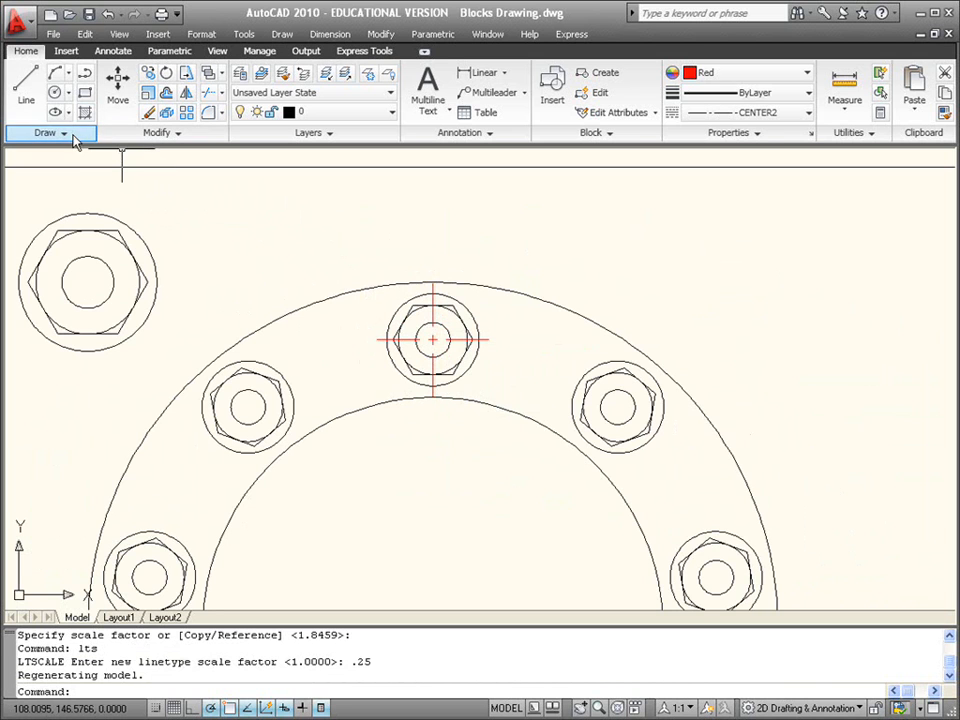
click(66, 51)
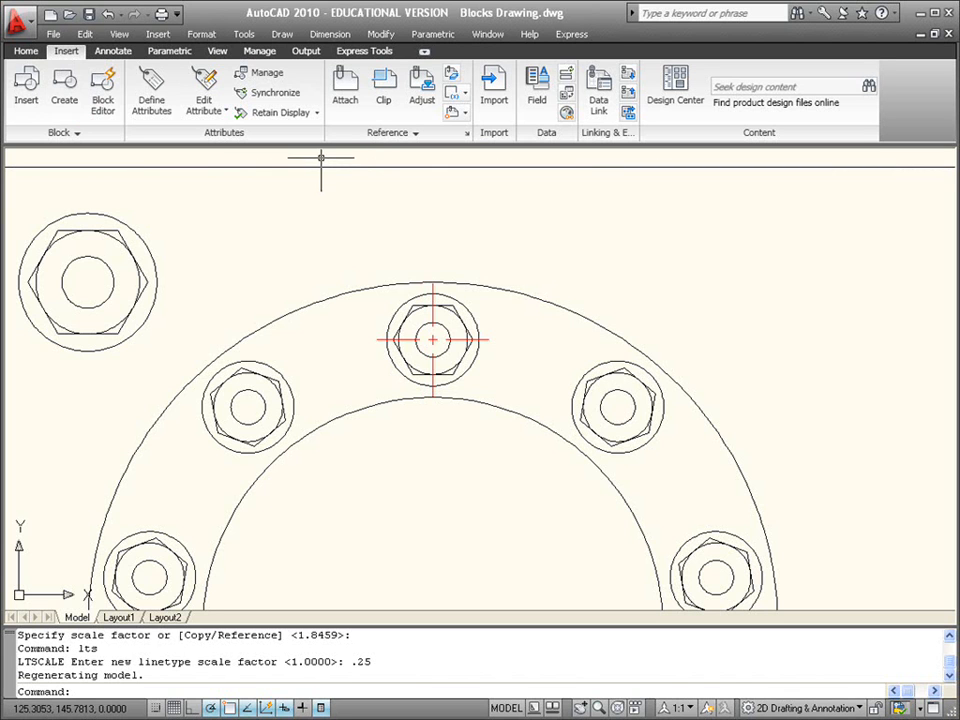
click(414, 140)
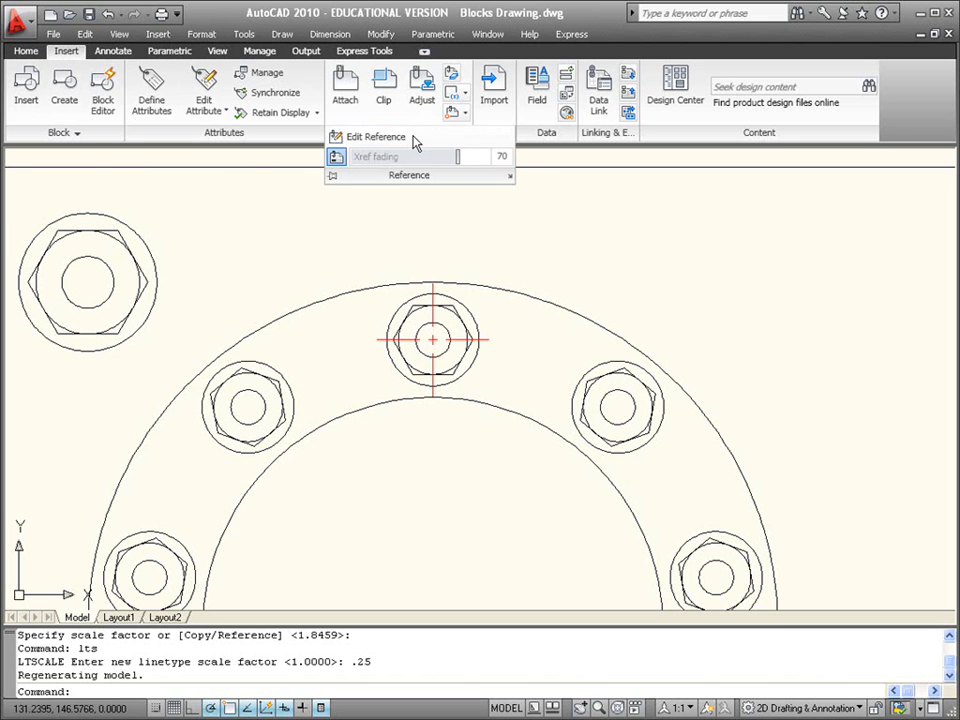
click(377, 140)
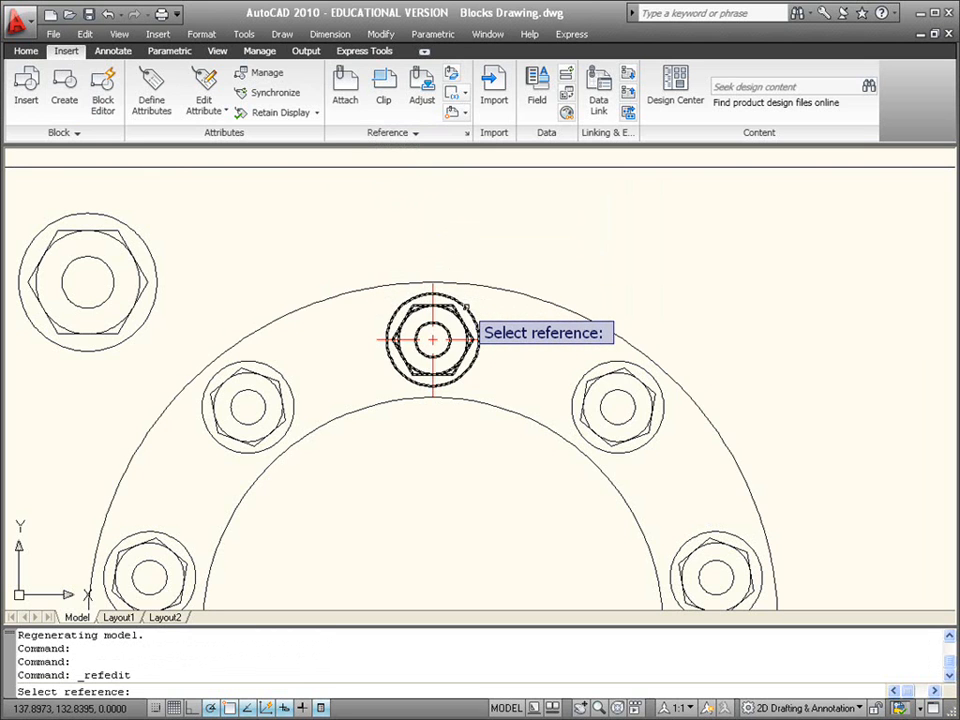
click(432, 340)
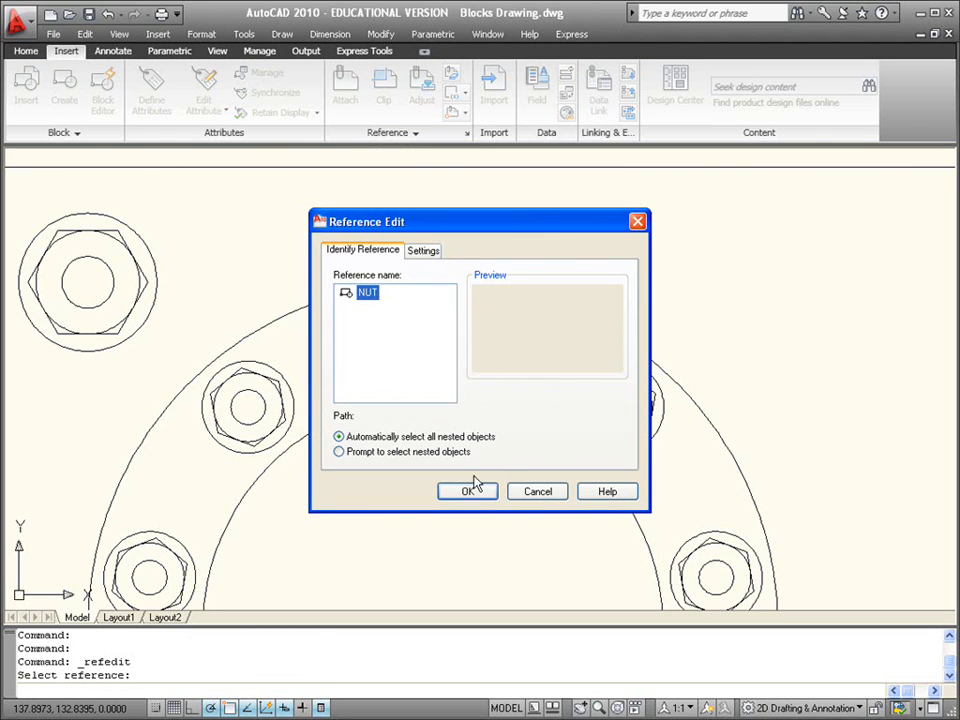
click(468, 492)
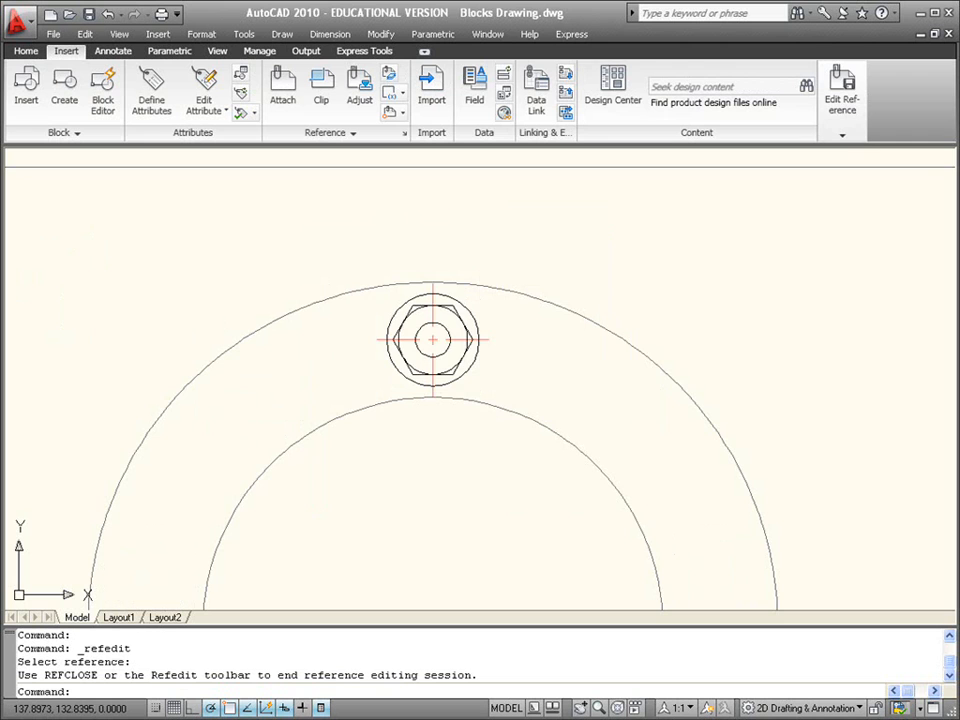
Hide the ribbon's Content group to make room for the full set of Edit Reference tools.
scroll(464, 474, down, 5)
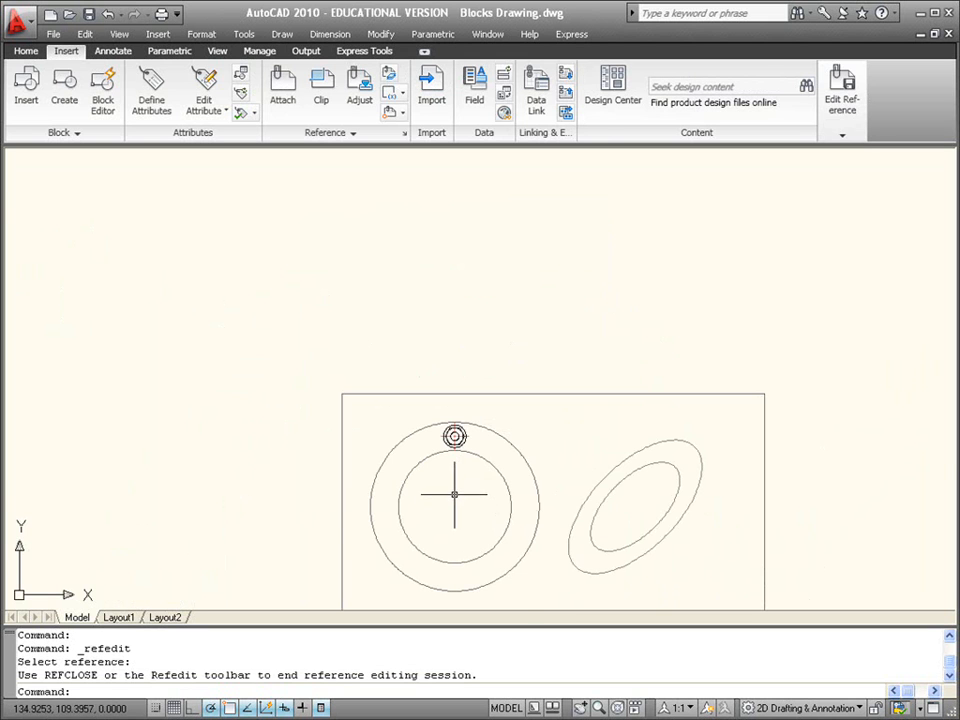
scroll(450, 480, up, 3)
scroll(455, 468, up, 1)
mouse_move(455, 468)
middle_down()
mouse_move(371, 454)
mouse_move(371, 444)
mouse_move(437, 411)
mouse_move(440, 398)
middle_up()
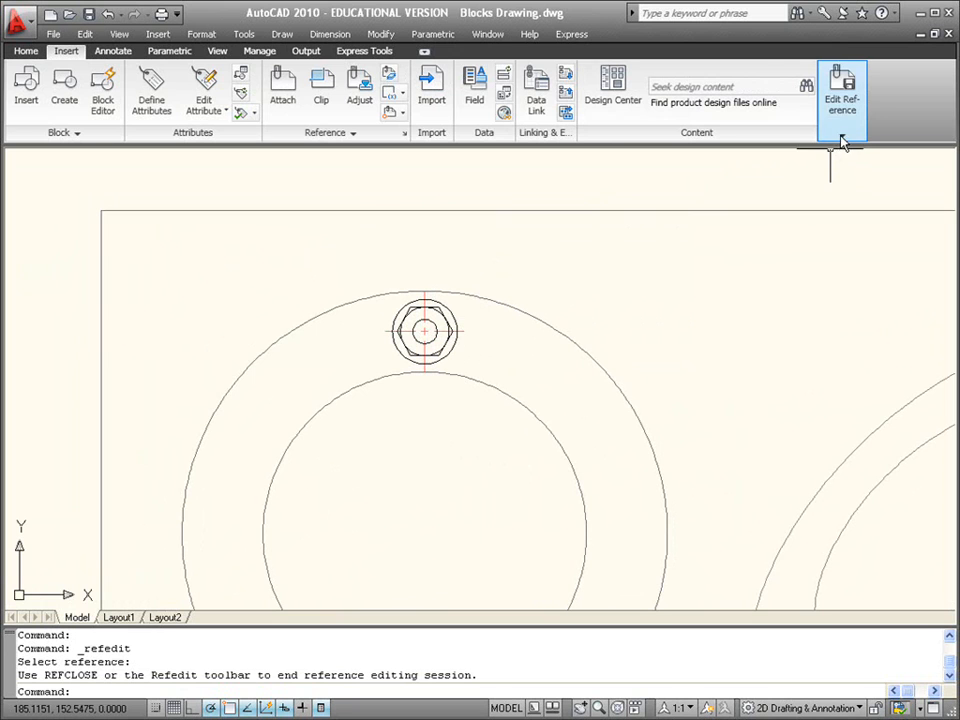
mouse_move(842, 142)
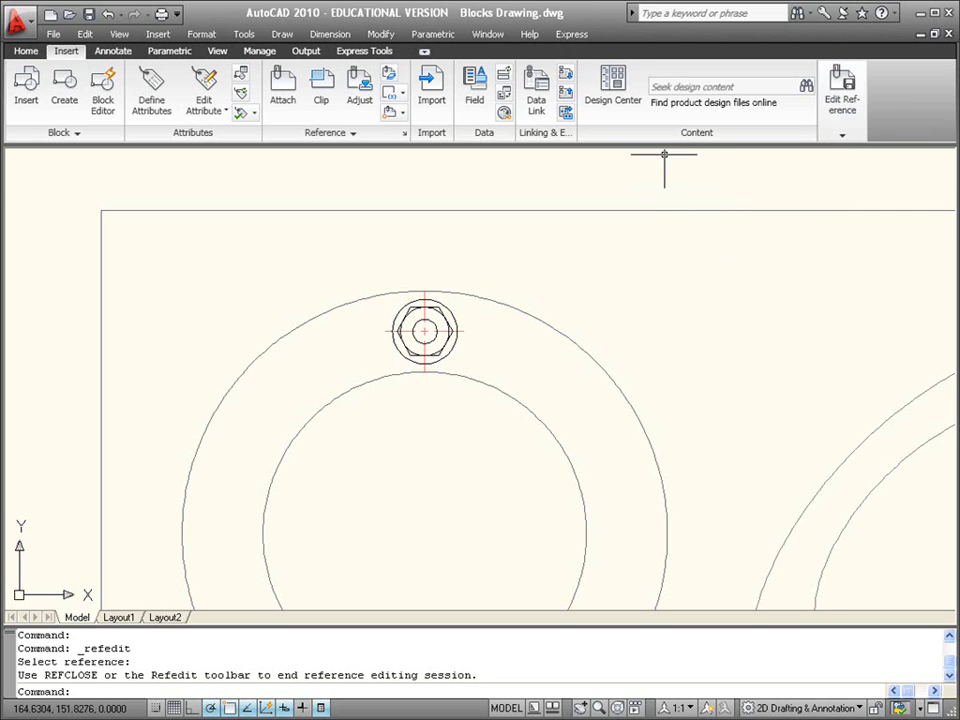
right_click(480, 129)
mouse_move(522, 167)
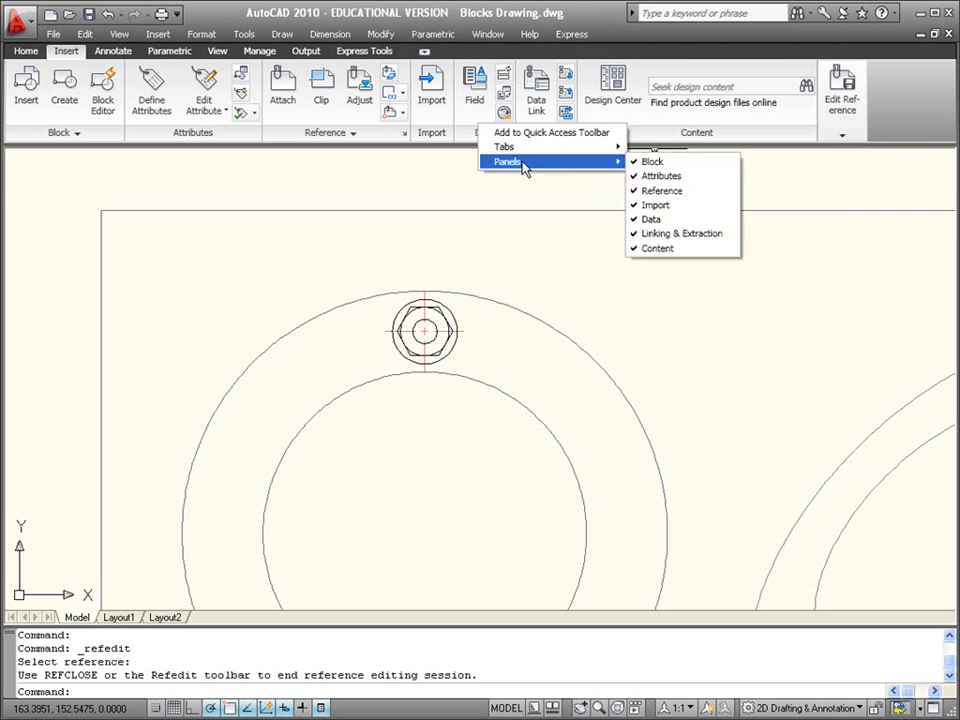
click(683, 250)
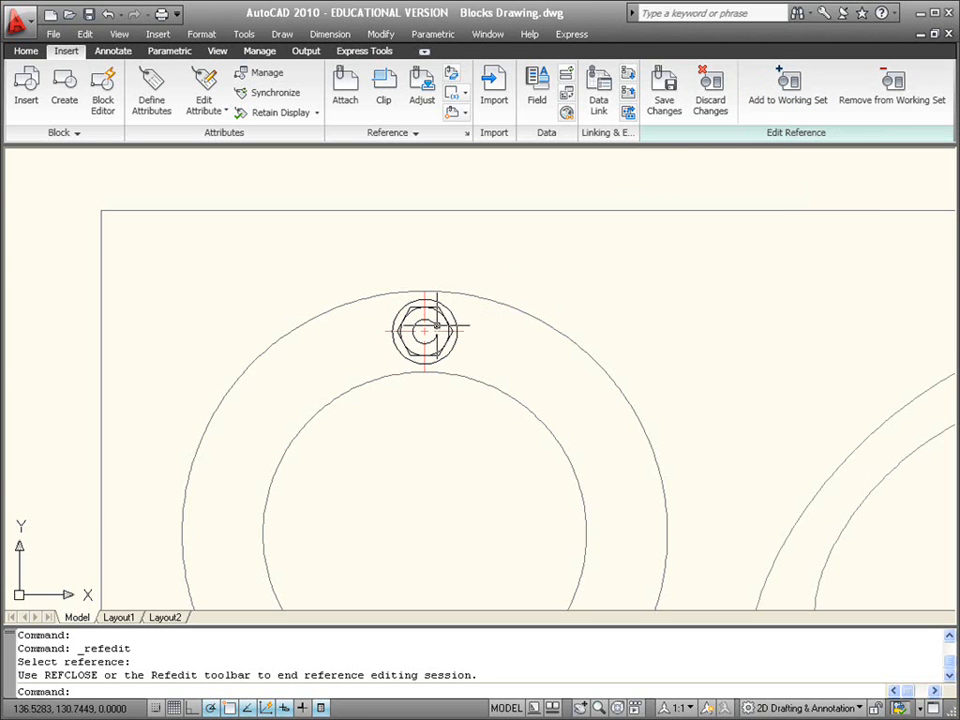
Add the nut's two red center lines to the working set of the NUT reference edit.
scroll(420, 328, up, 5)
middle_drag(444, 301, 461, 364)
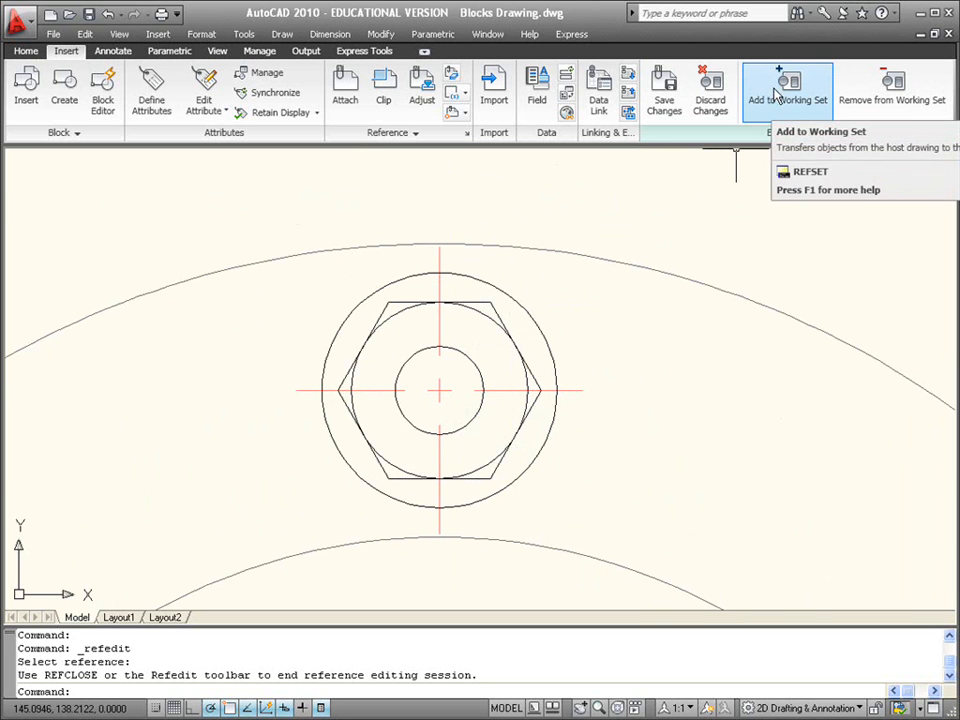
click(455, 385)
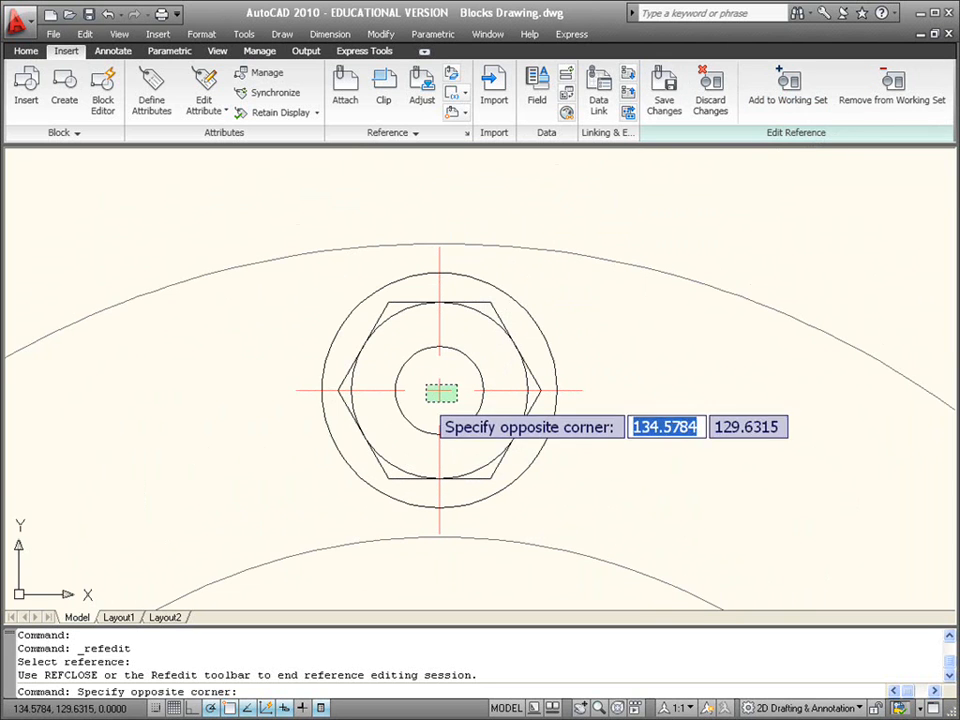
click(430, 397)
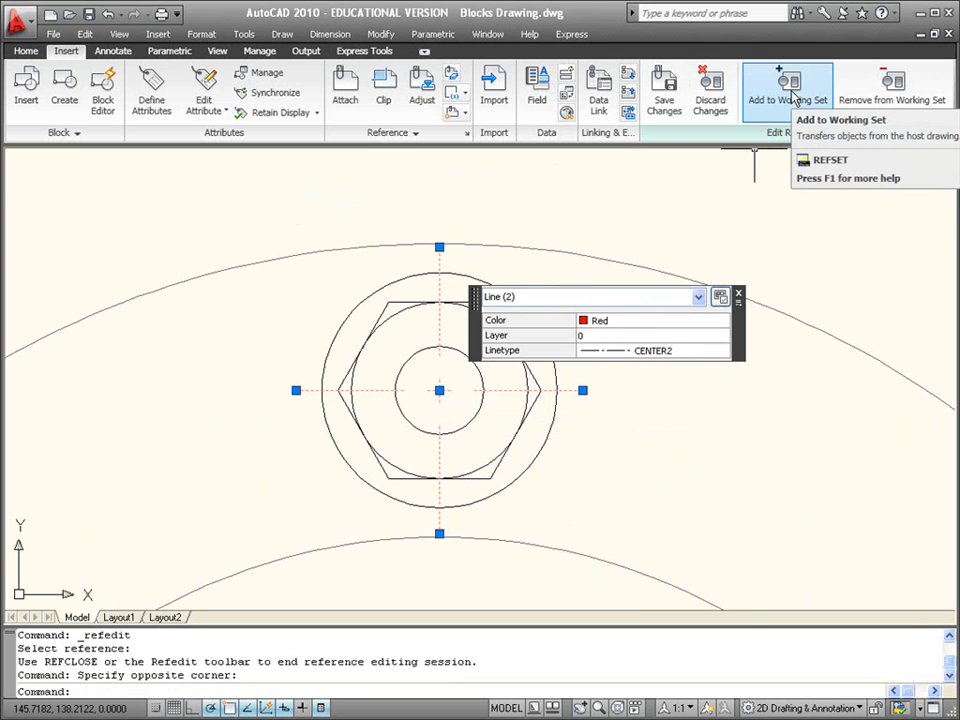
click(792, 95)
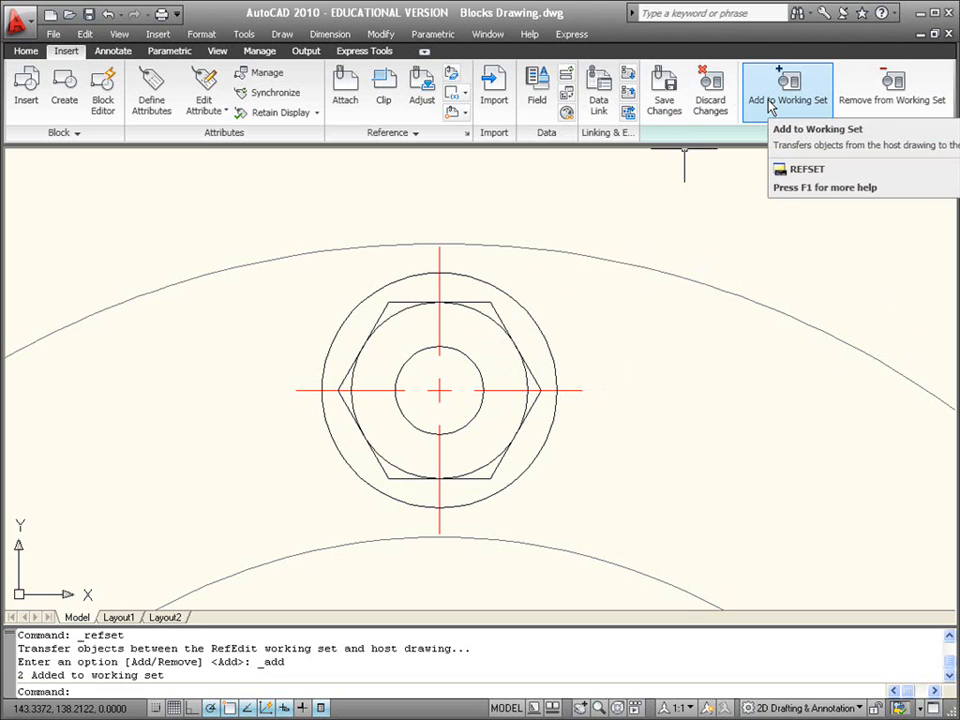
Save the reference changes back to the NUT block definition and close the in-place edit.
click(667, 114)
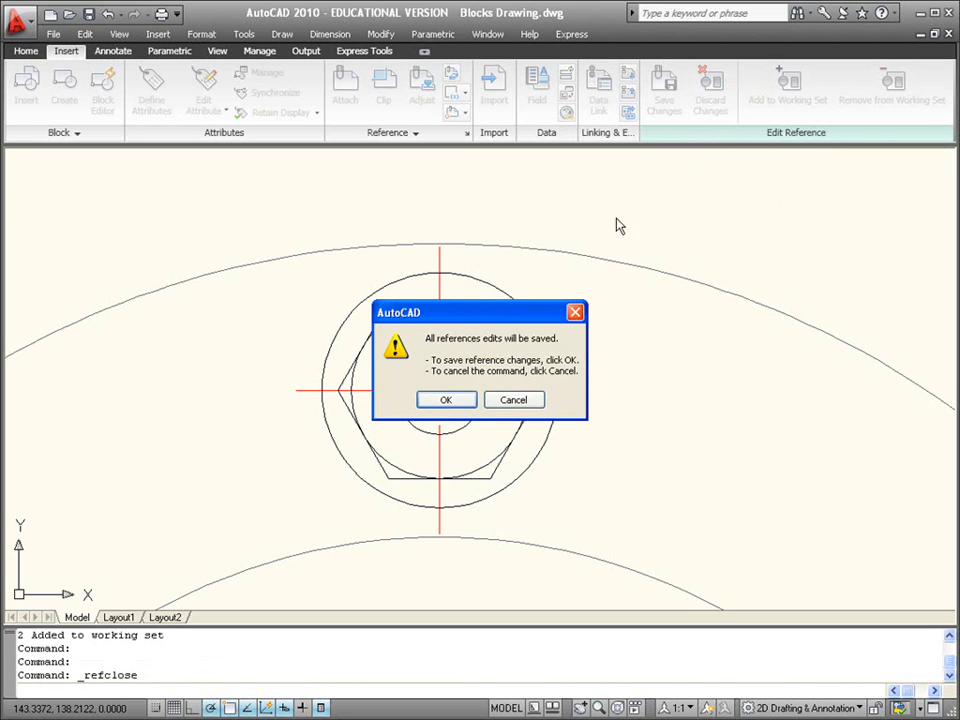
click(446, 401)
scroll(440, 390, down, 6)
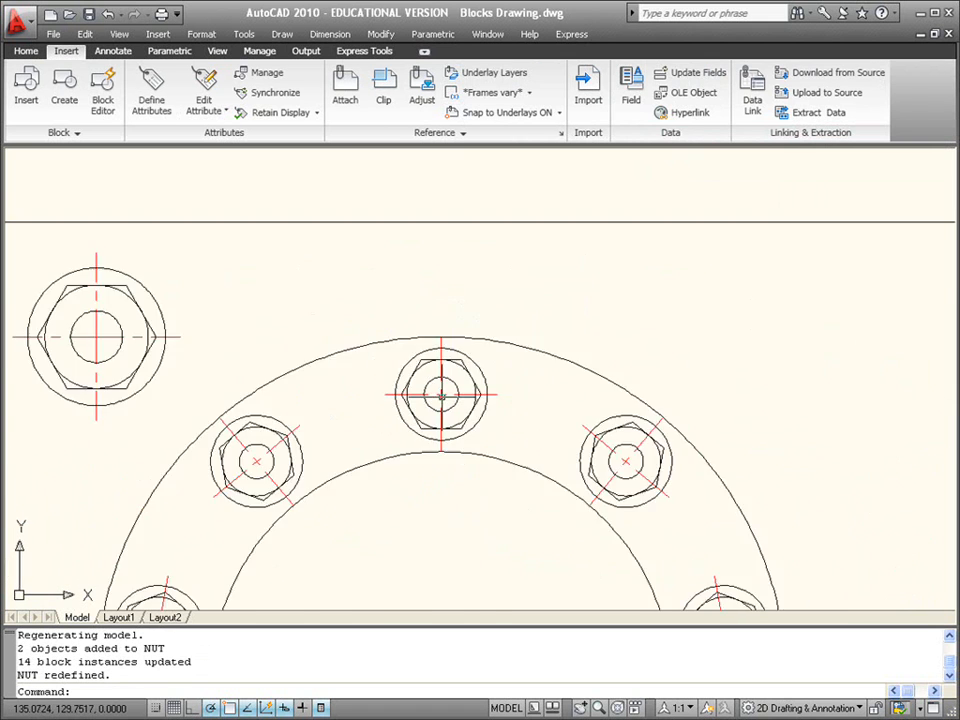
middle_drag(530, 464, 425, 328)
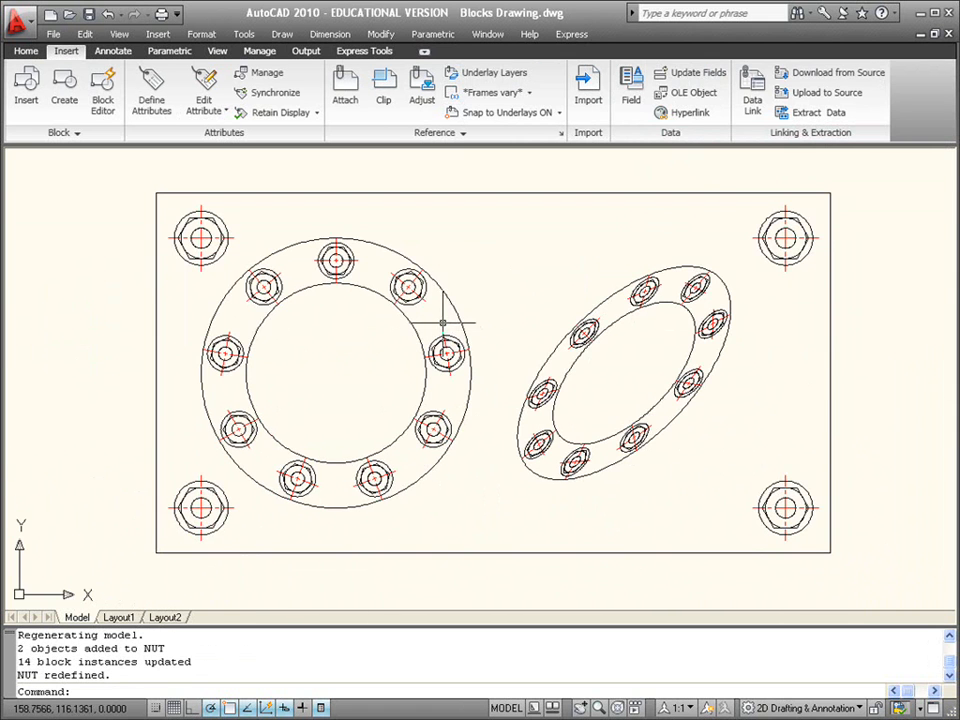
Open the NUT block definition in the Block Editor from the top nut on the round flange.
scroll(431, 309, up, 3)
scroll(431, 309, down, 4)
scroll(431, 309, up, 2)
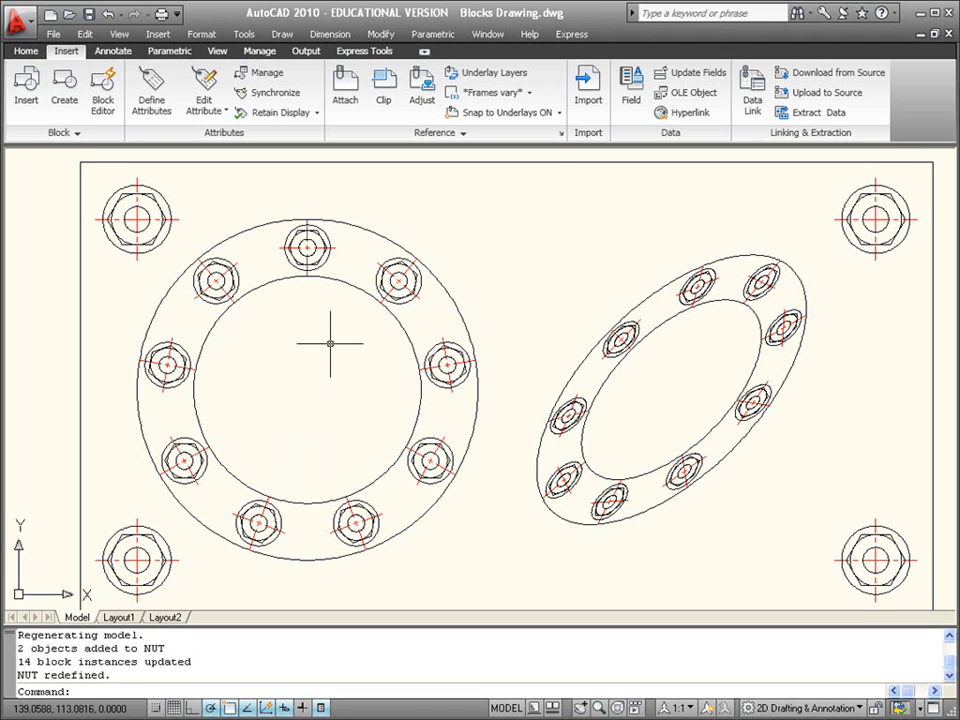
double_click(306, 247)
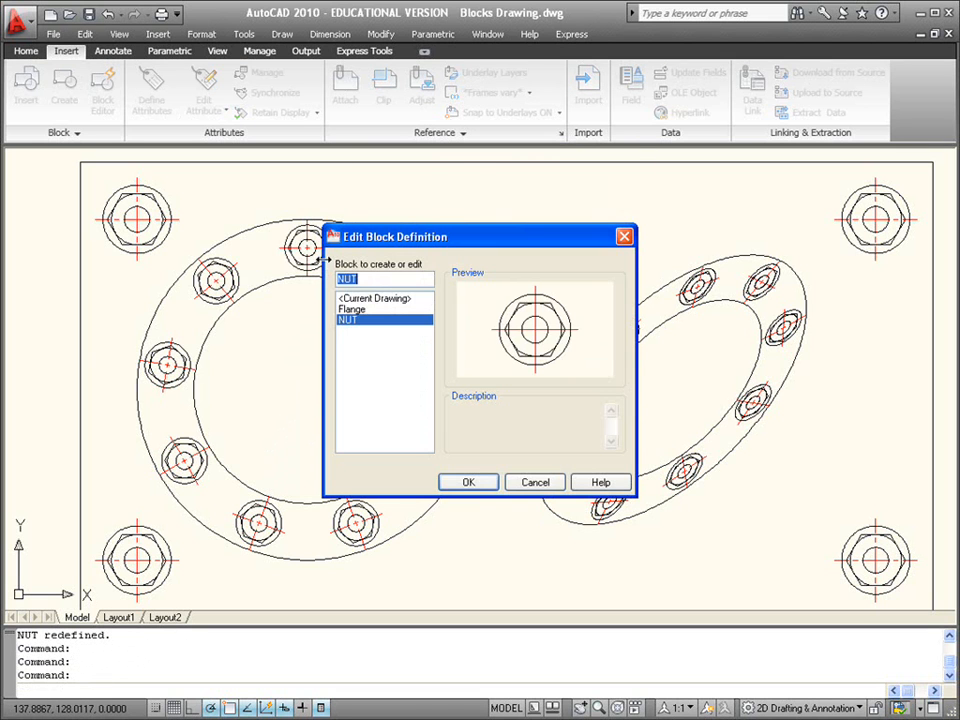
click(469, 483)
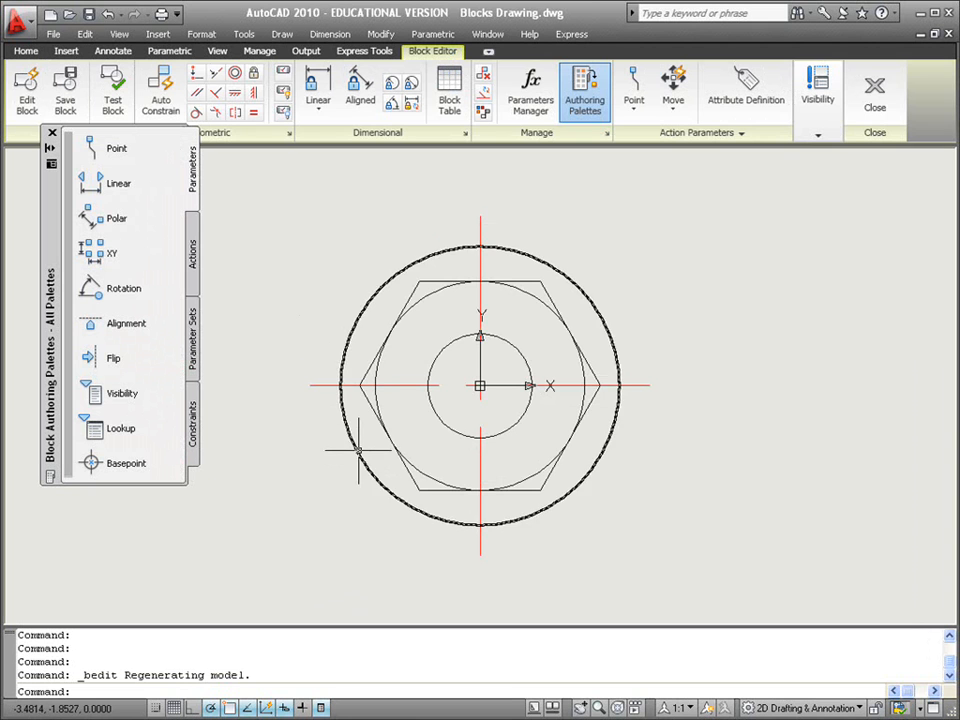
scroll(330, 448, down, 3)
scroll(322, 435, up, 5)
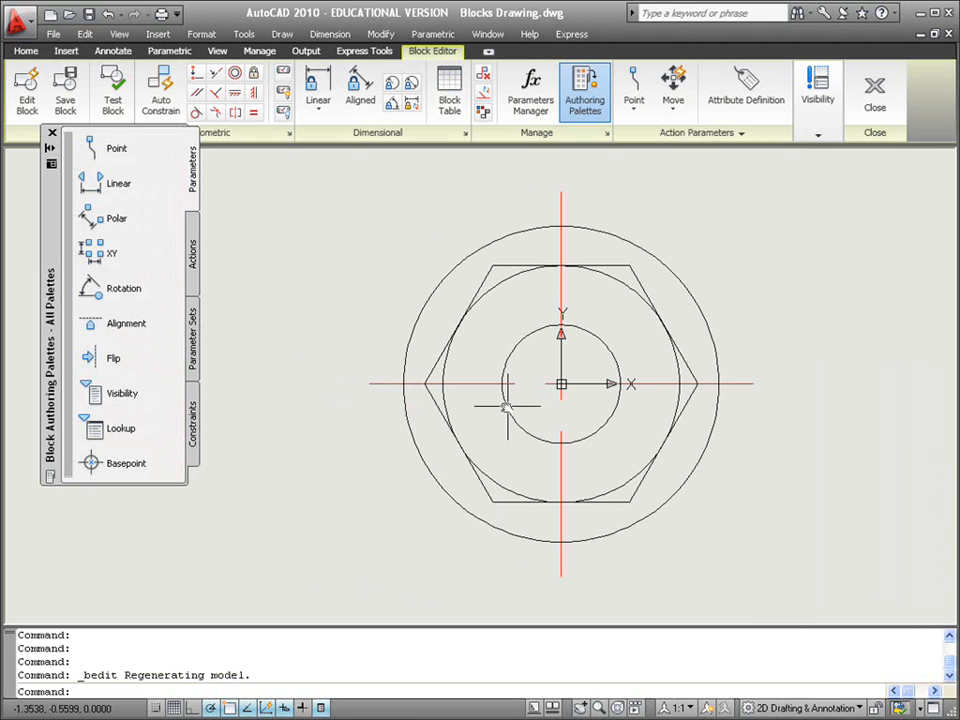
Erase the nut's two red center lines and close the Block Editor, saving the changes to NUT.
middle_drag(515, 405, 433, 422)
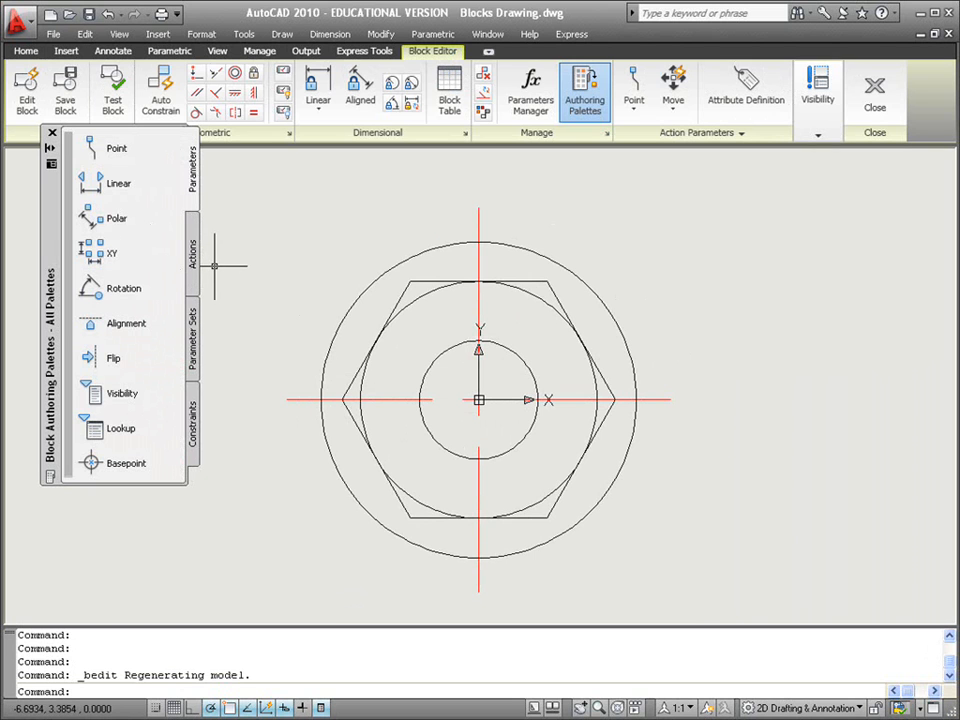
drag(57, 250, 42, 290)
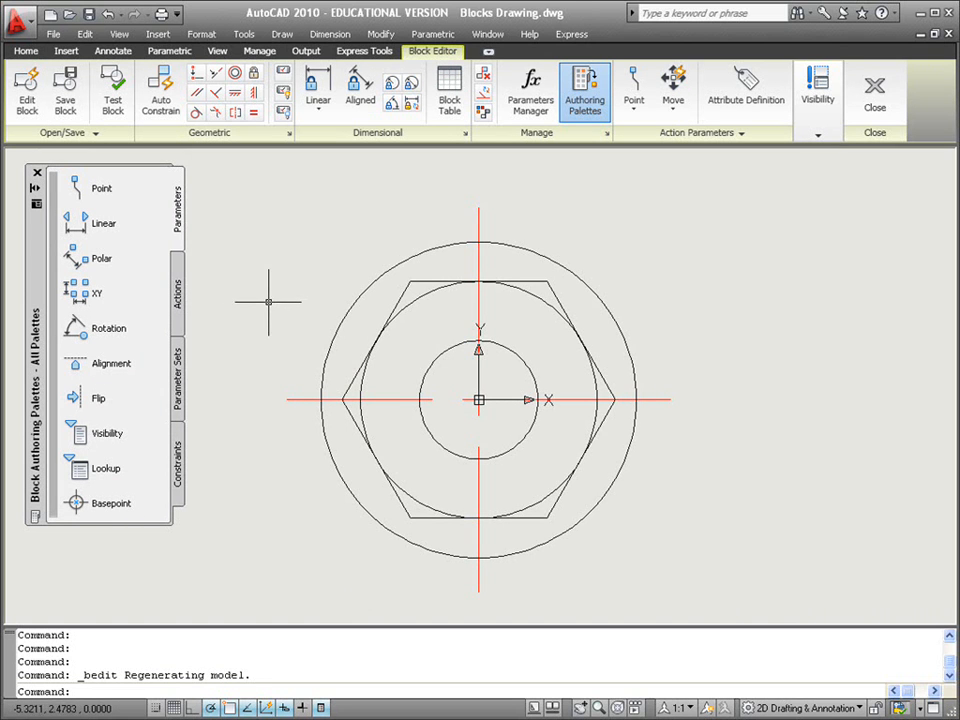
click(490, 392)
click(467, 410)
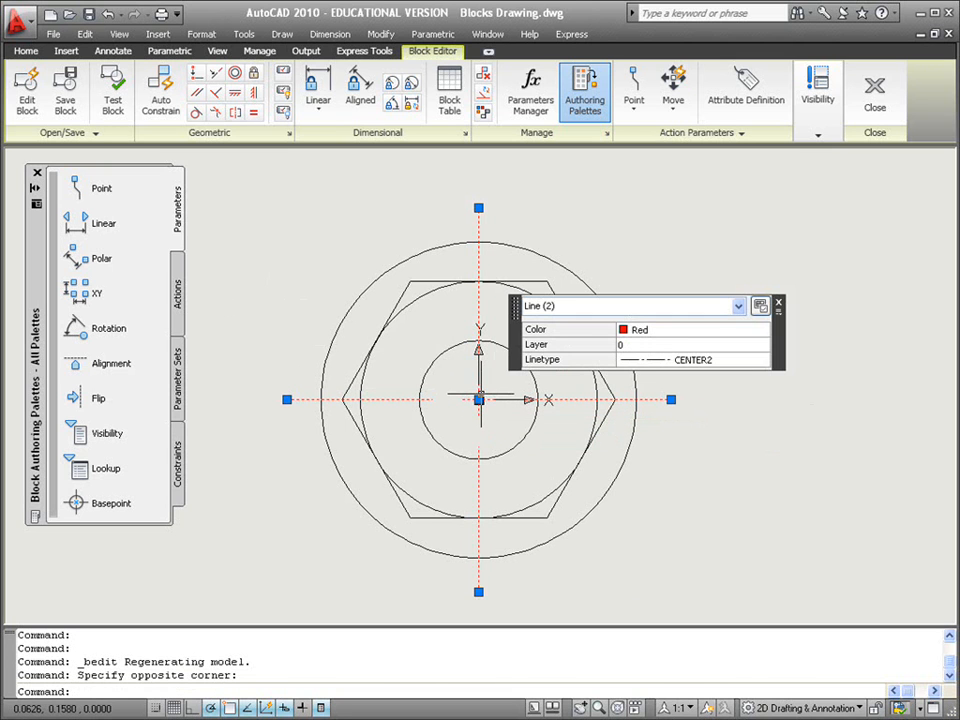
key(Delete)
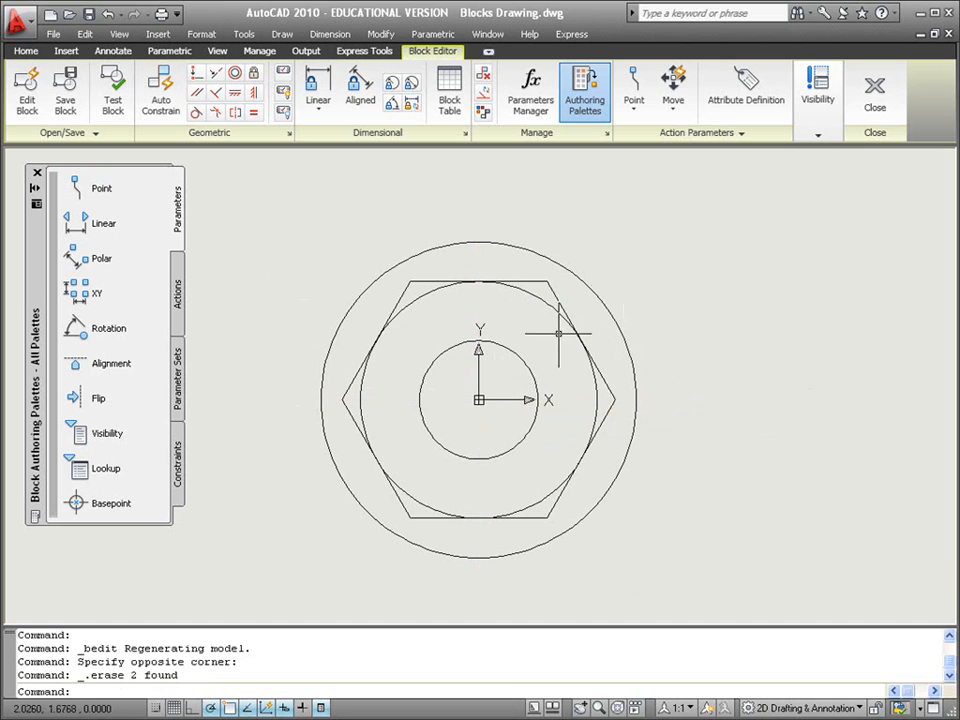
click(884, 112)
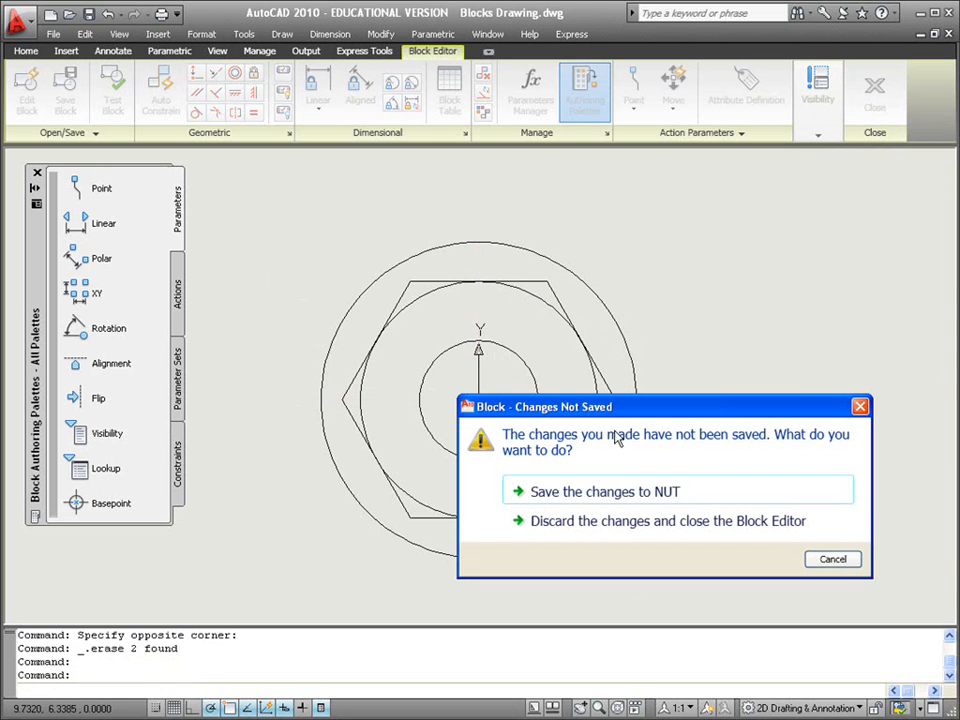
click(535, 493)
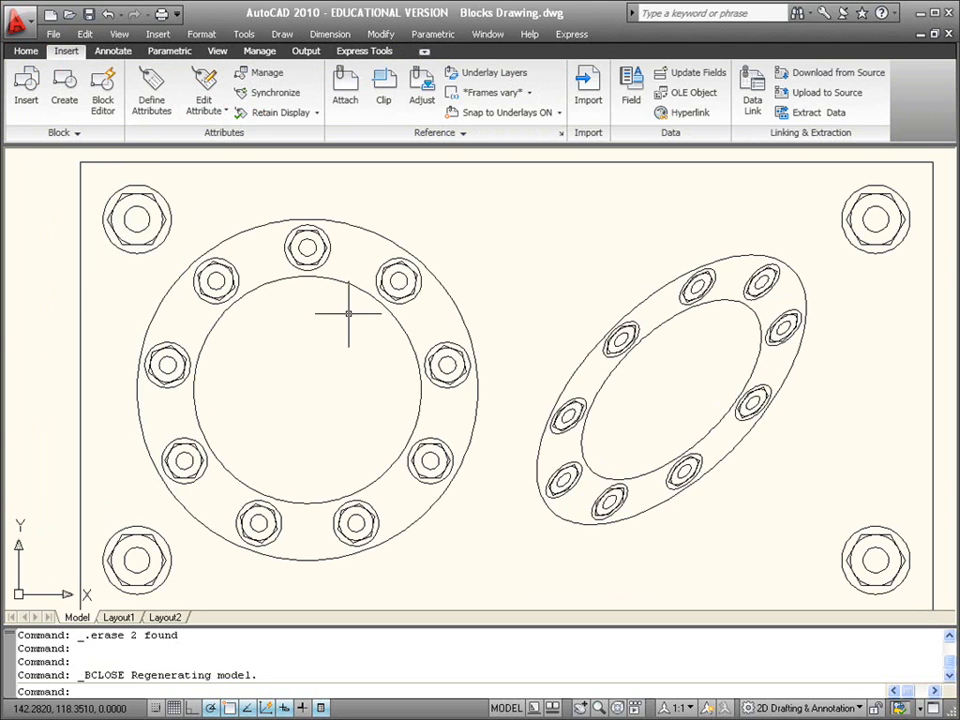
Reopen the NUT block definition in the Block Editor from the top nut on the round flange.
middle_drag(332, 304, 415, 348)
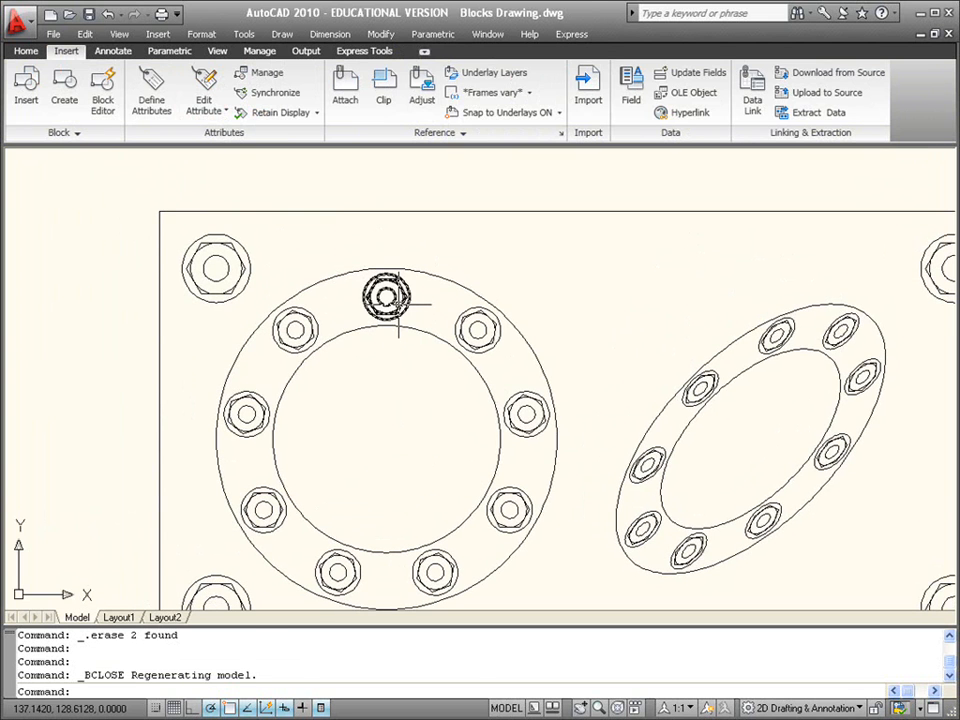
double_click(388, 295)
click(484, 483)
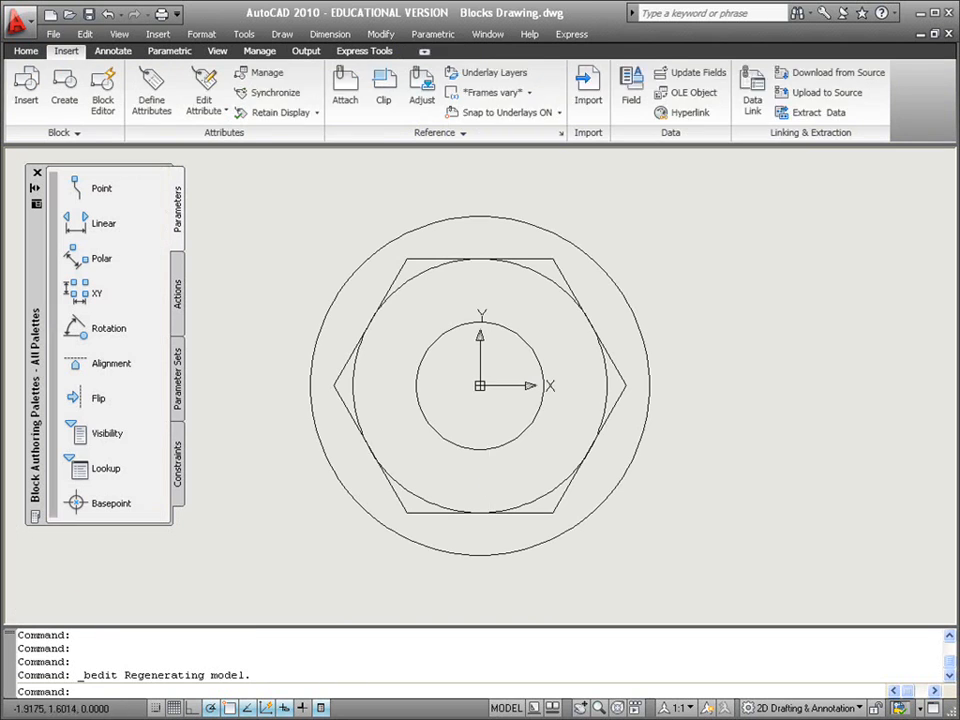
Add red center lines to the nut's small inner circle with the DIMCENTER command.
text(dce)
key(Return)
click(514, 331)
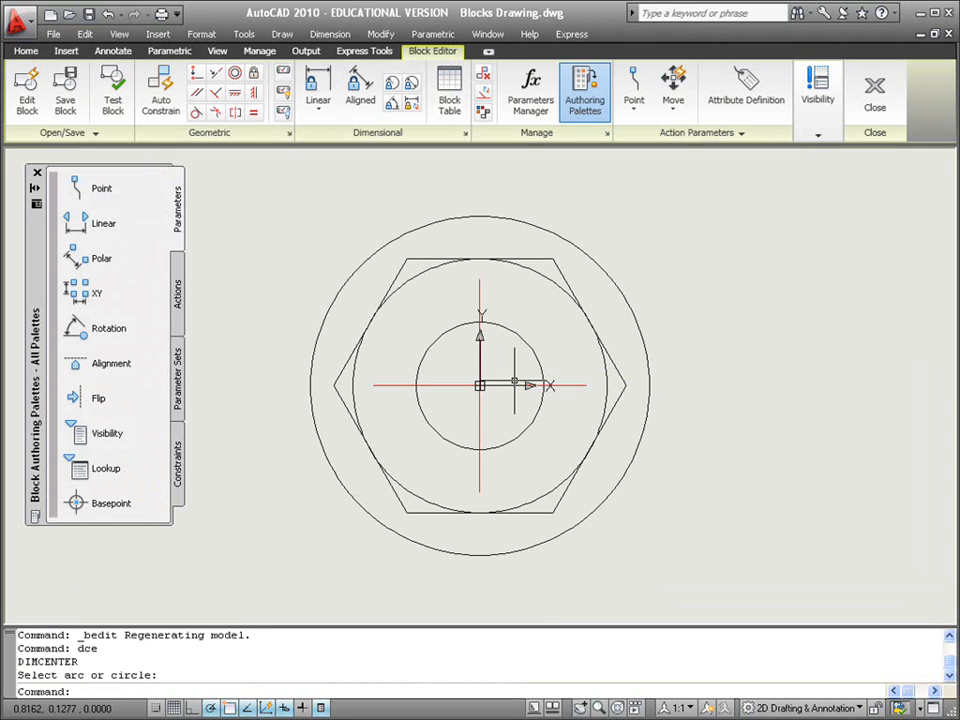
Scale the two center lines about the nut's center by a factor of 1.9467.
text(sc)
key(Return)
click(508, 370)
click(467, 391)
key(Return)
click(480, 385)
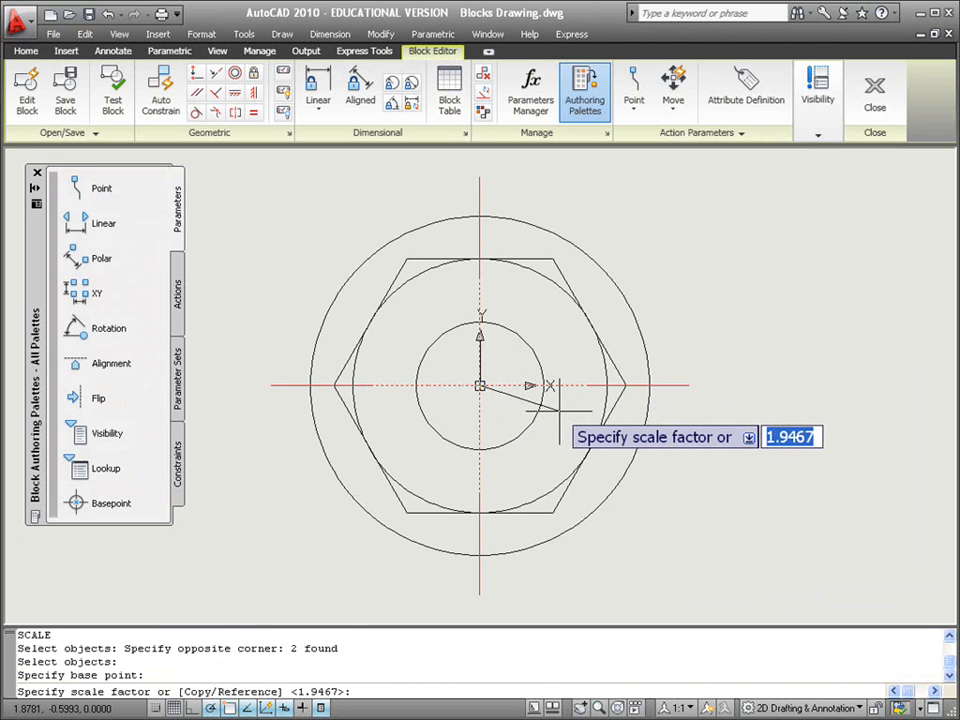
key(Return)
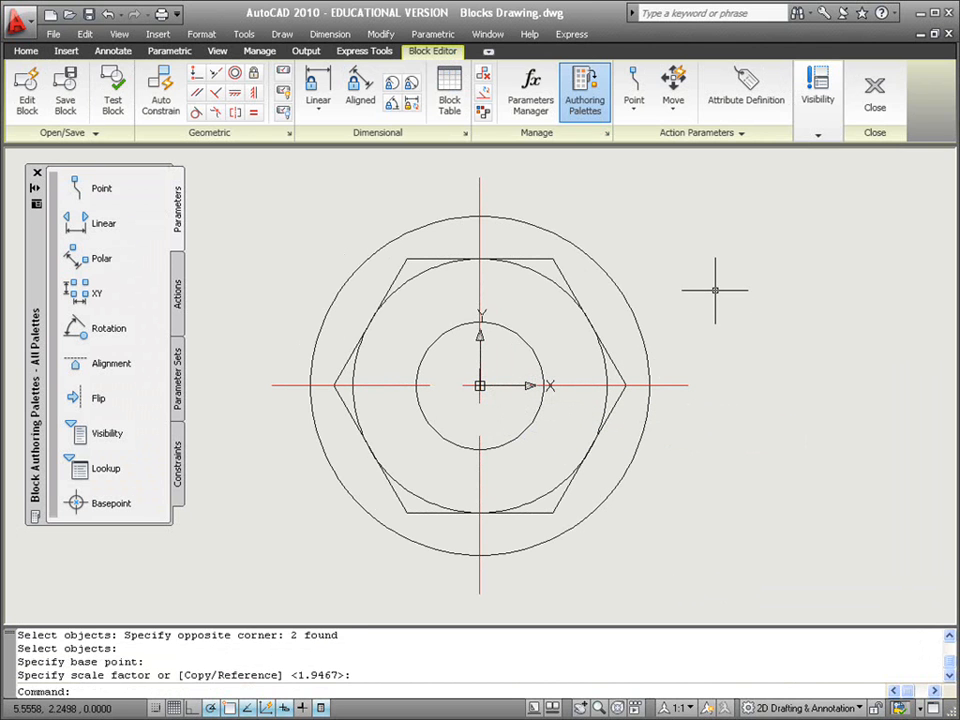
key(Escape)
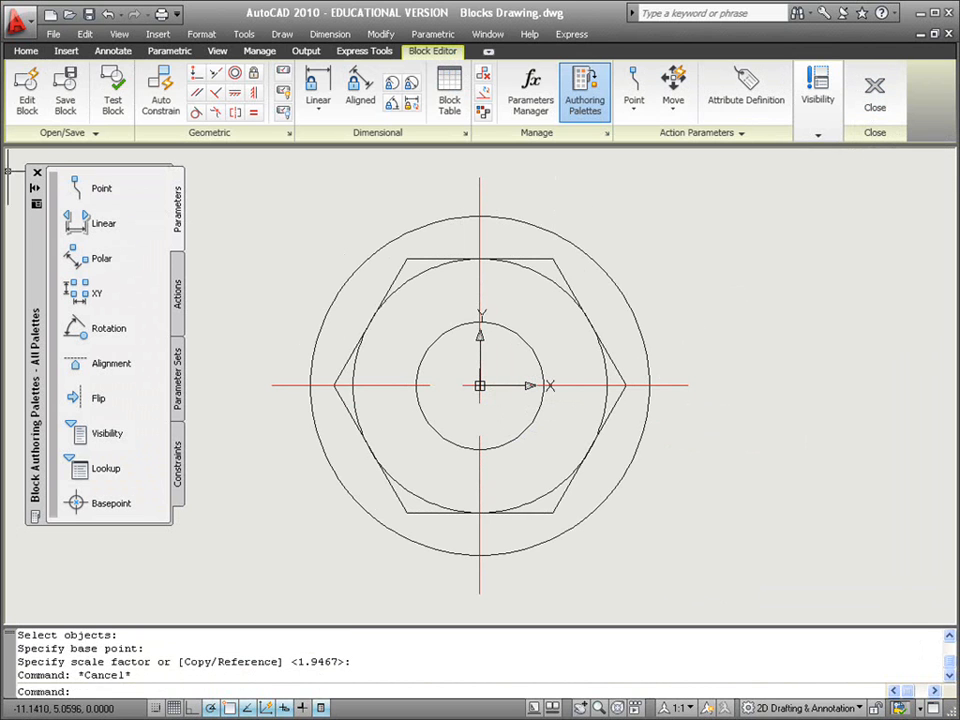
Save the NUT block definition and close the Block Editor.
click(66, 97)
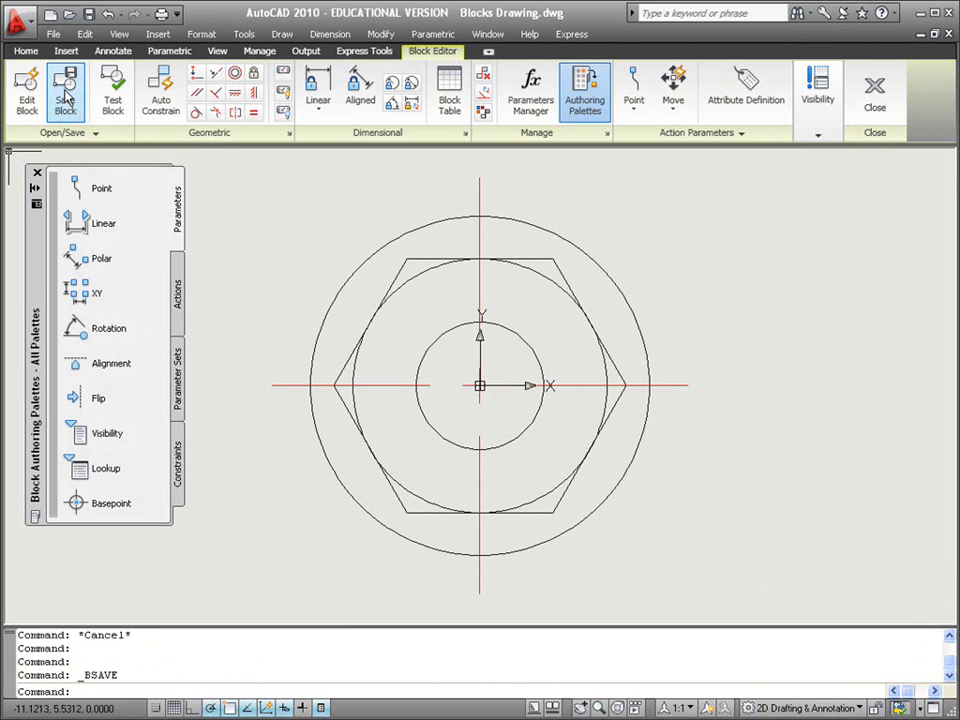
click(866, 112)
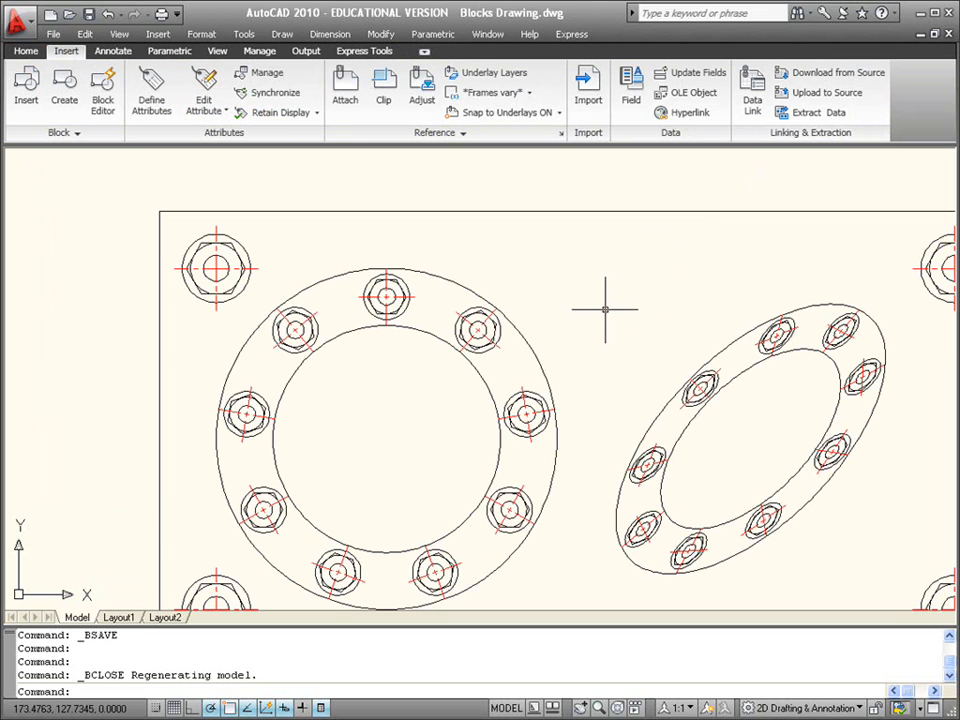
scroll(543, 300, down, 3)
middle_drag(576, 307, 481, 309)
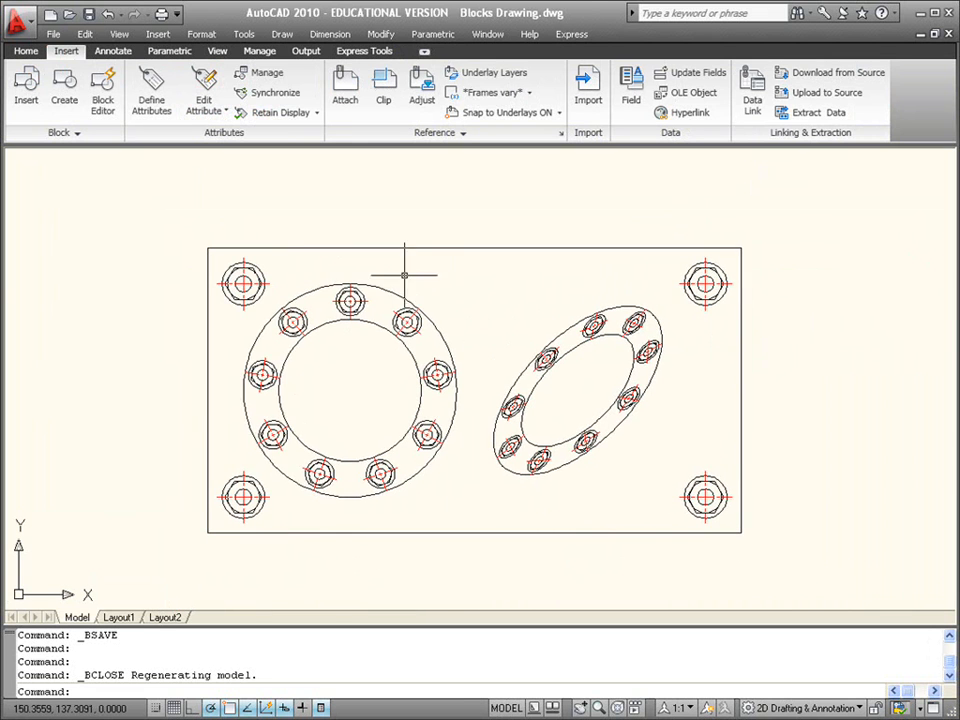
Explode the top NUT block on the round flange into separate objects.
scroll(335, 320, up, 5)
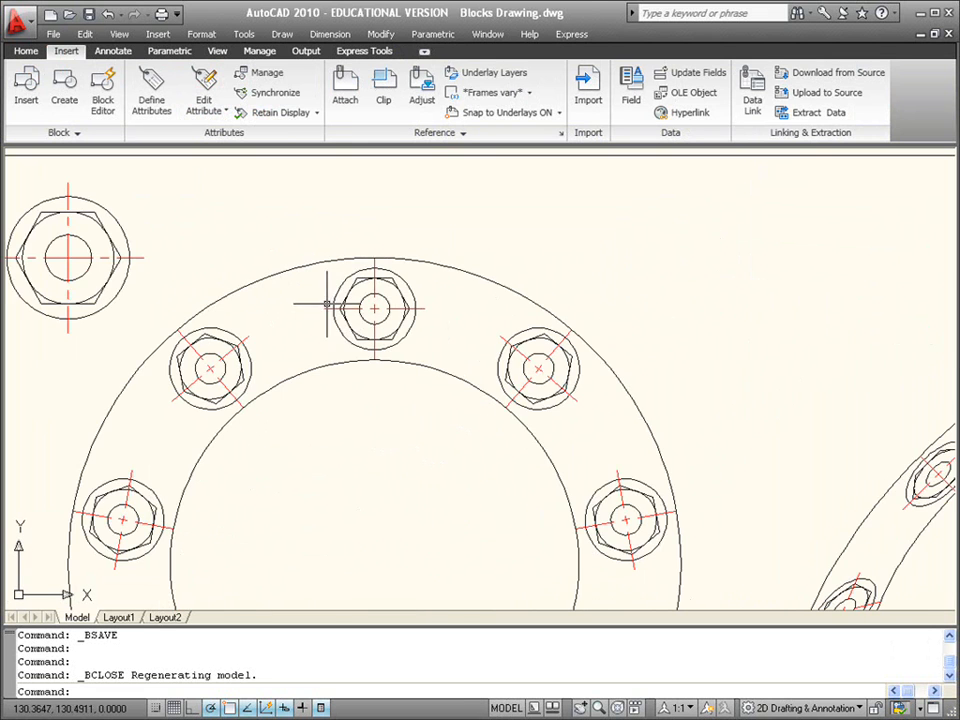
scroll(312, 278, up, 2)
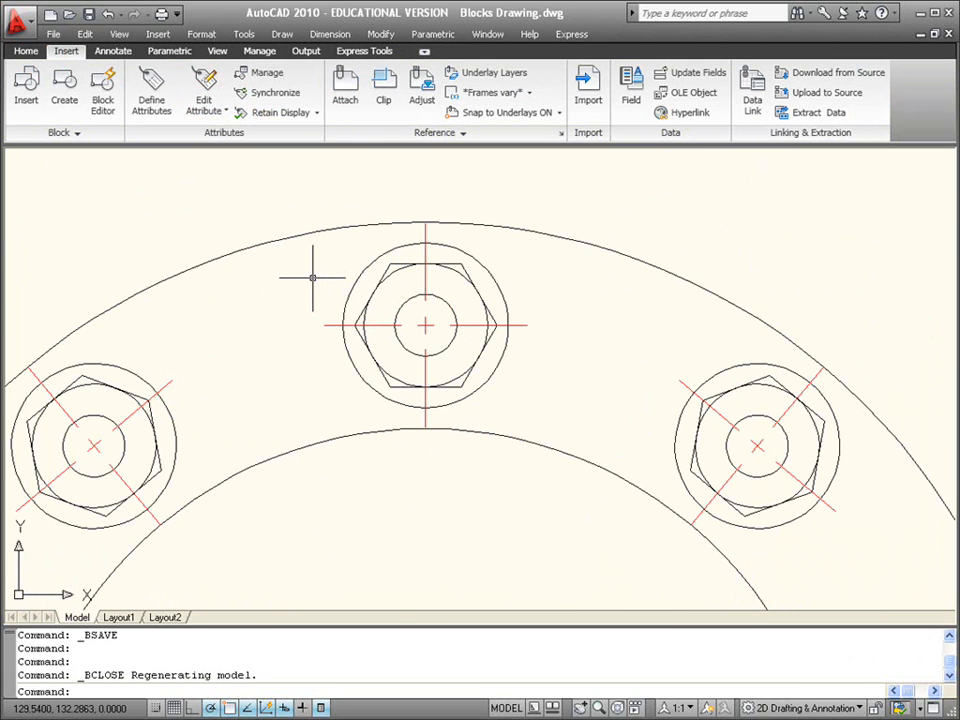
scroll(312, 276, down, 2)
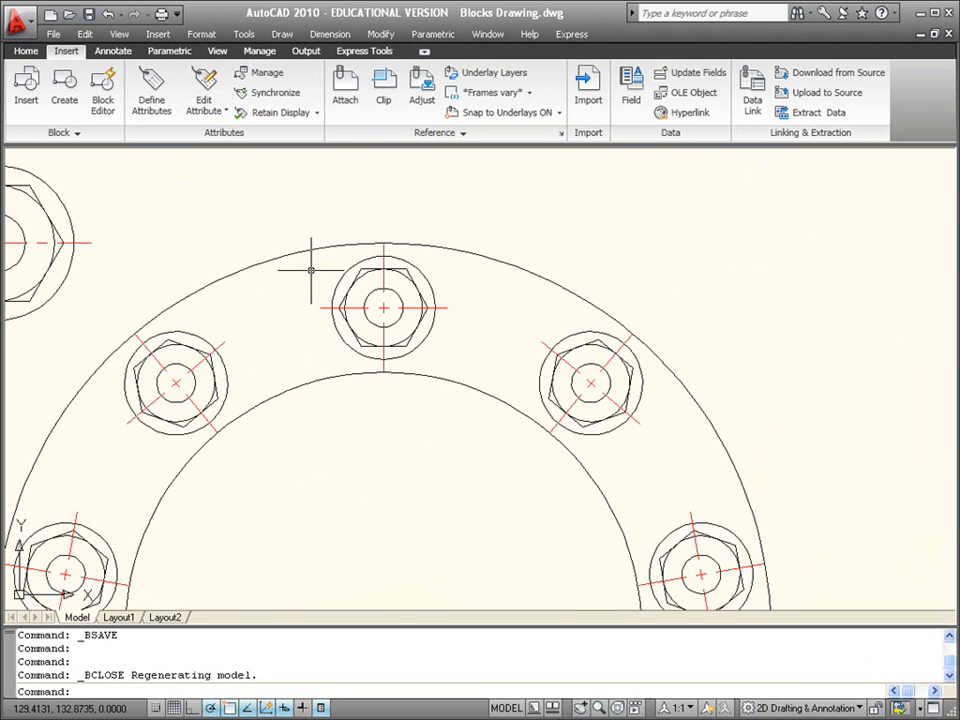
middle_drag(324, 280, 354, 306)
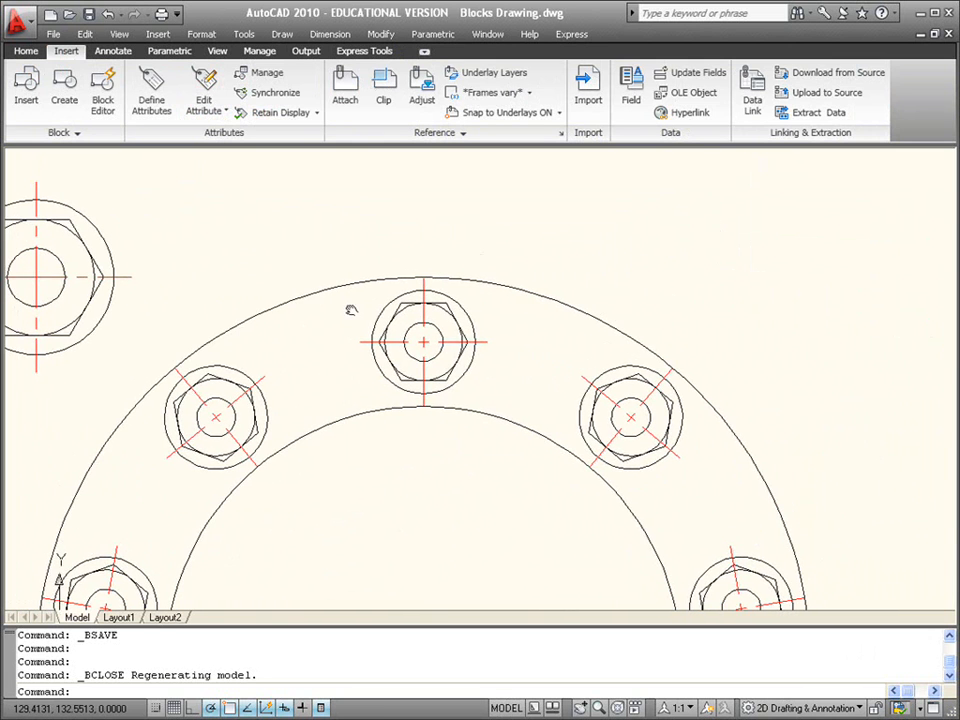
click(457, 325)
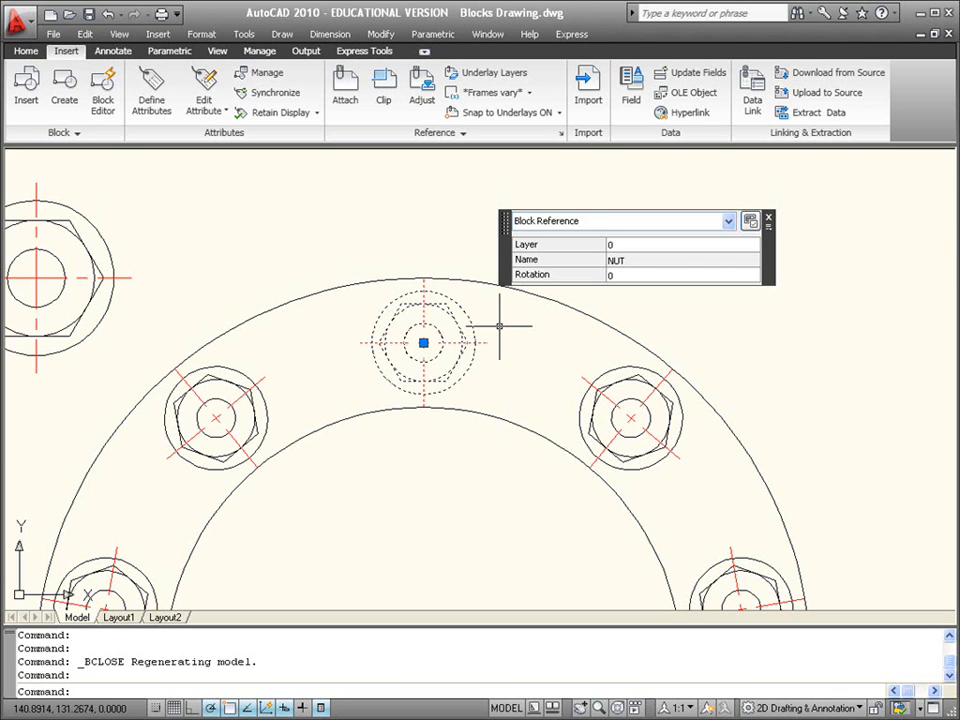
text(x)
click(30, 52)
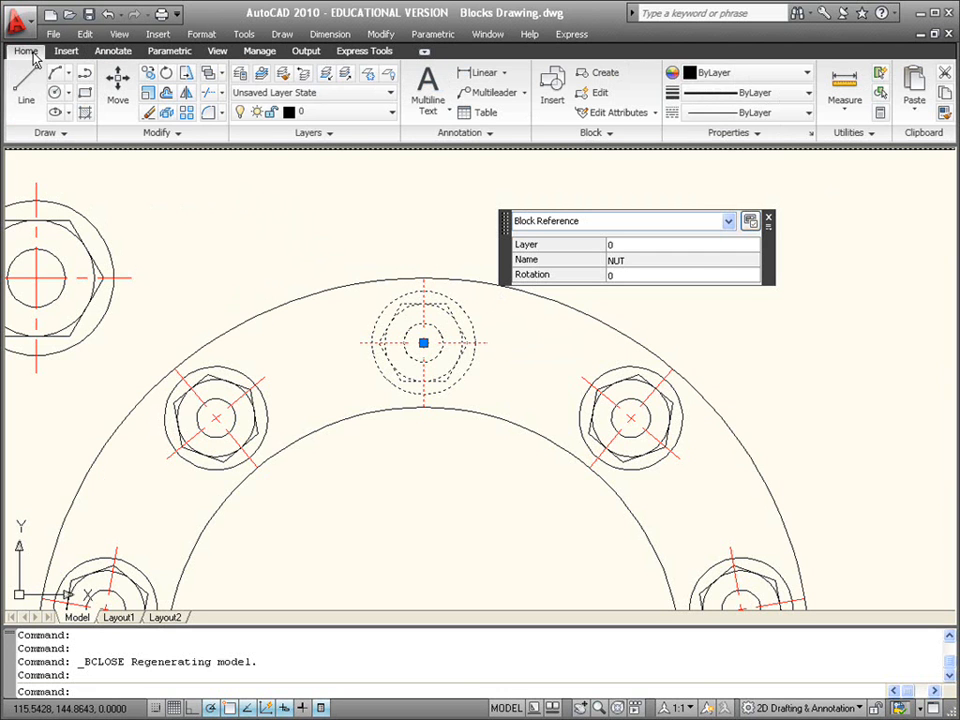
click(166, 114)
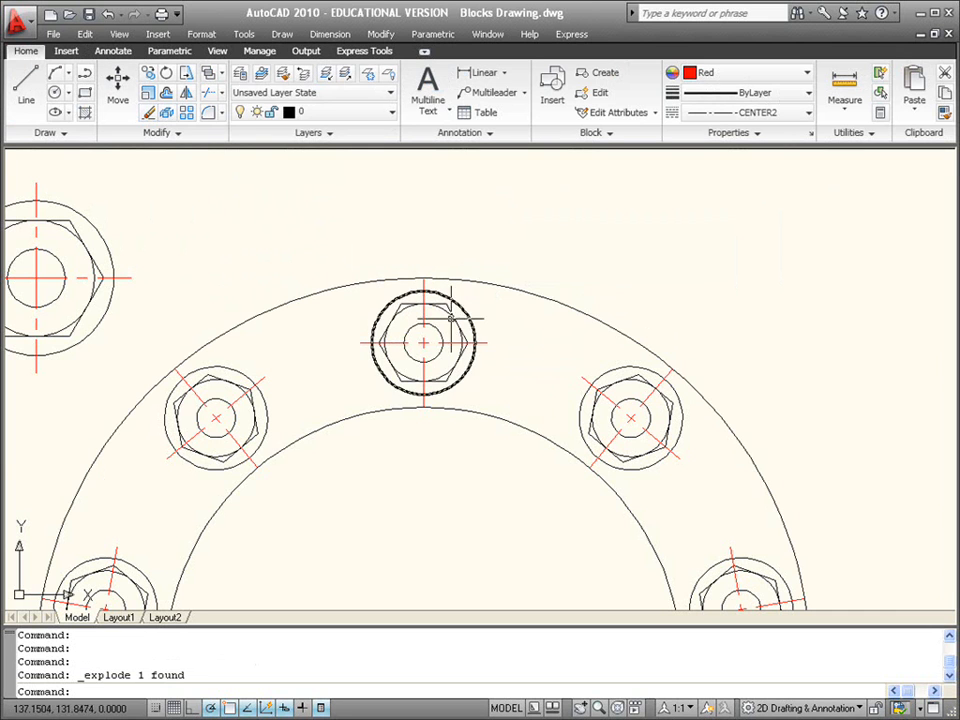
Erase the two red center lines from the exploded top nut.
scroll(413, 336, up, 2)
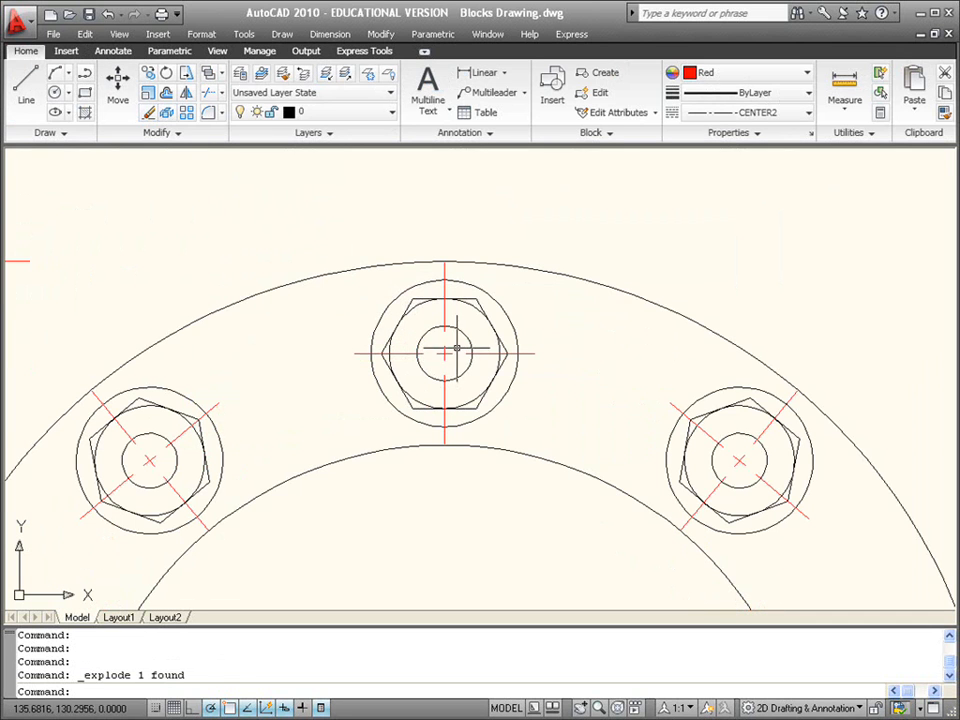
drag(455, 348, 438, 368)
key(Delete)
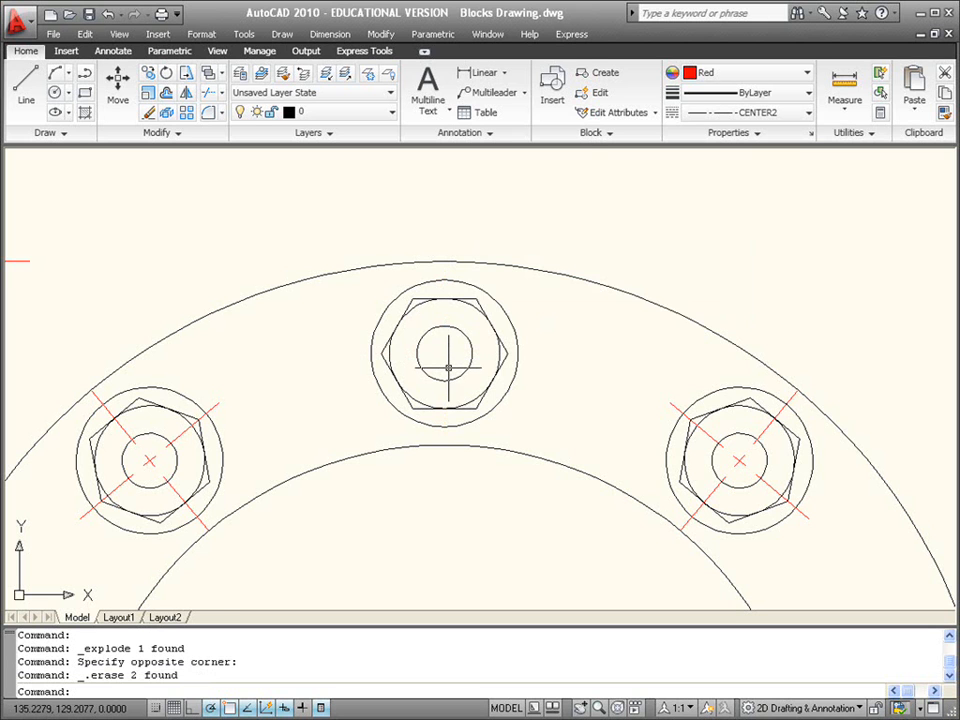
Start a block definition under the existing name NUT with its base point at the exploded nut's center.
text(b)
key(Return)
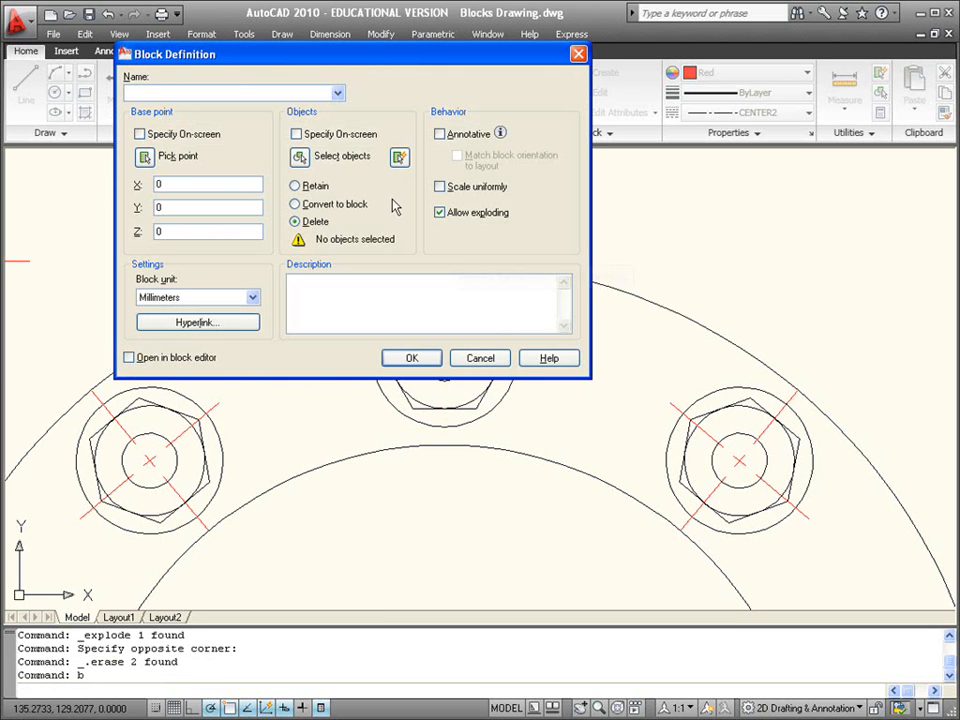
click(336, 95)
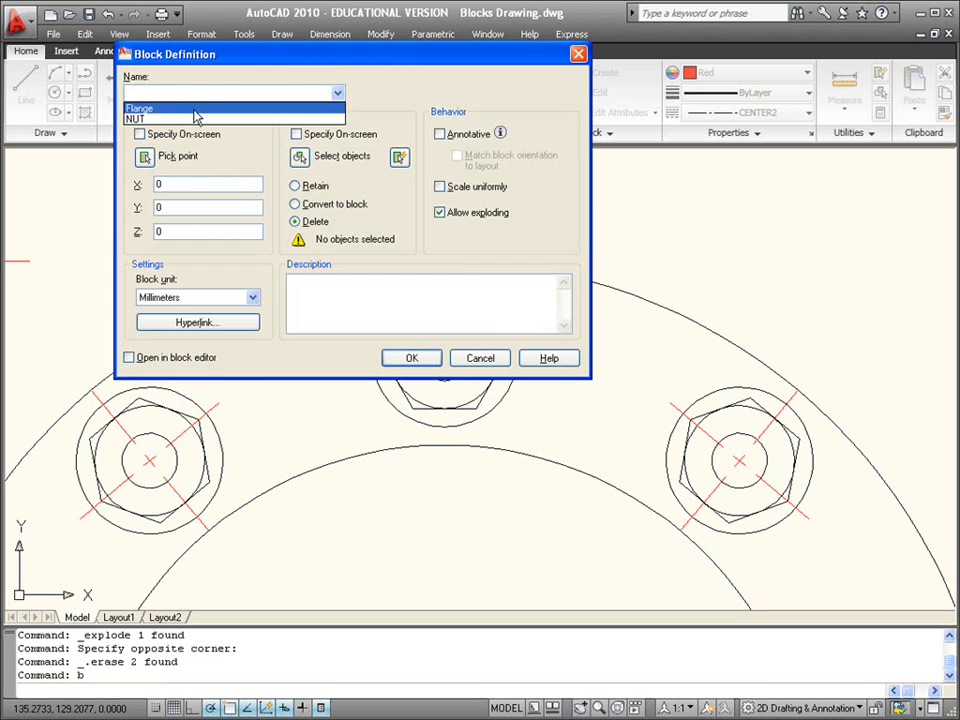
click(165, 111)
click(144, 156)
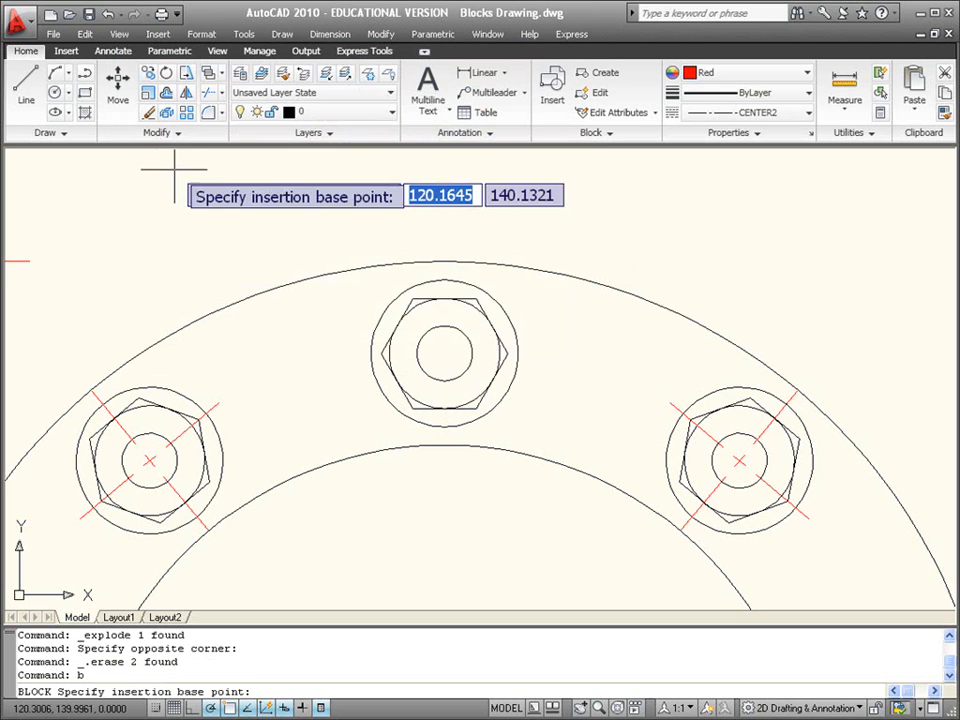
click(444, 352)
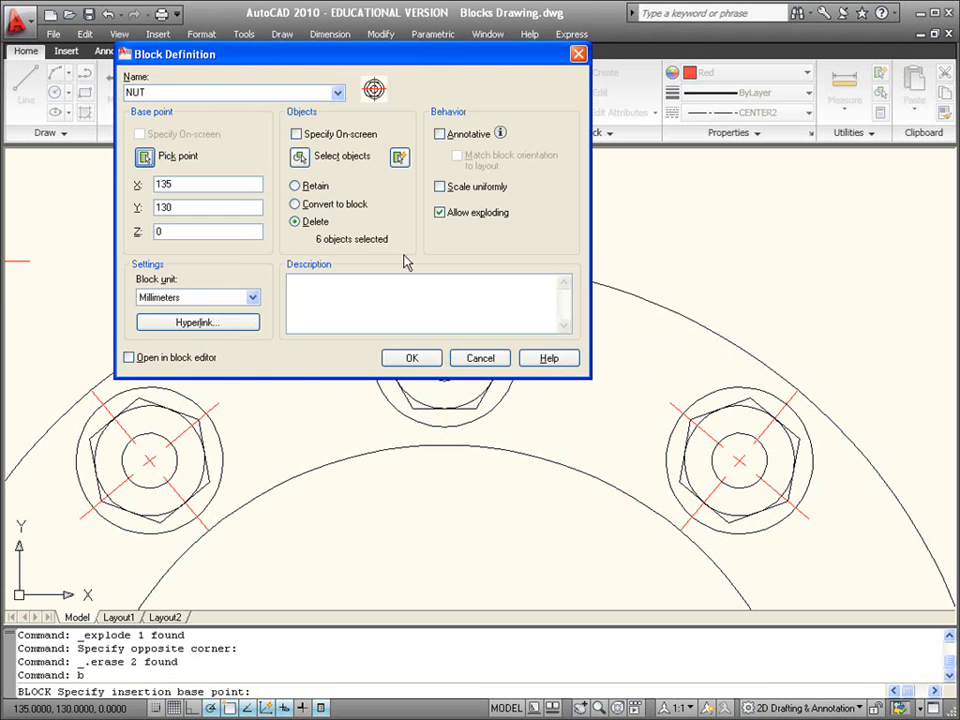
Select the exploded nut's four objects, set them to convert to block, and redefine the NUT block.
click(299, 158)
click(508, 283)
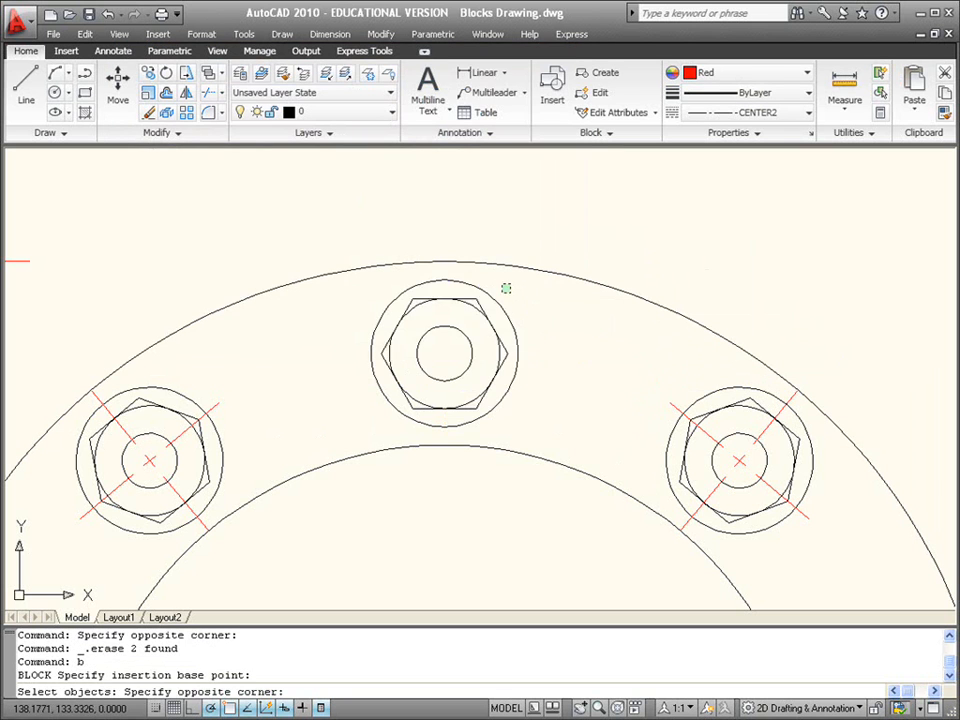
click(371, 405)
key(Return)
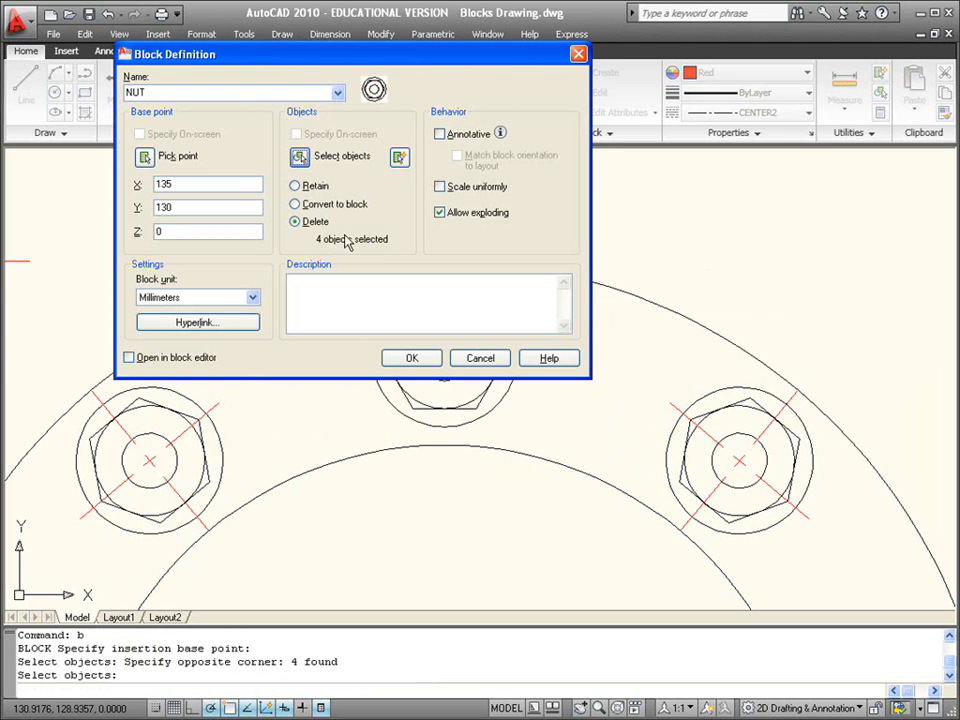
click(335, 205)
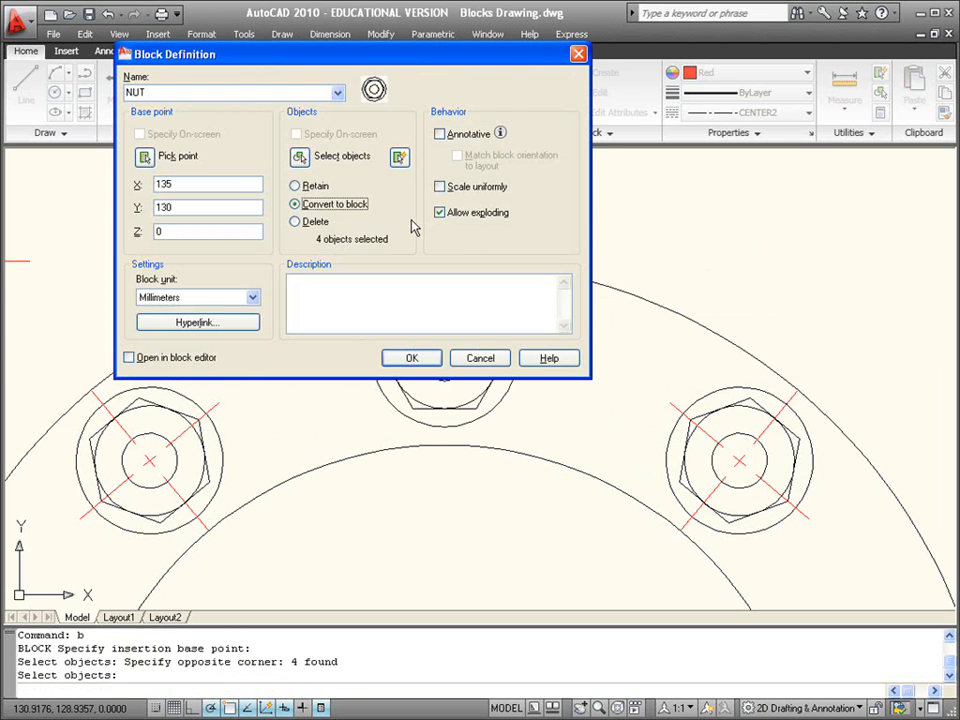
click(412, 359)
click(523, 512)
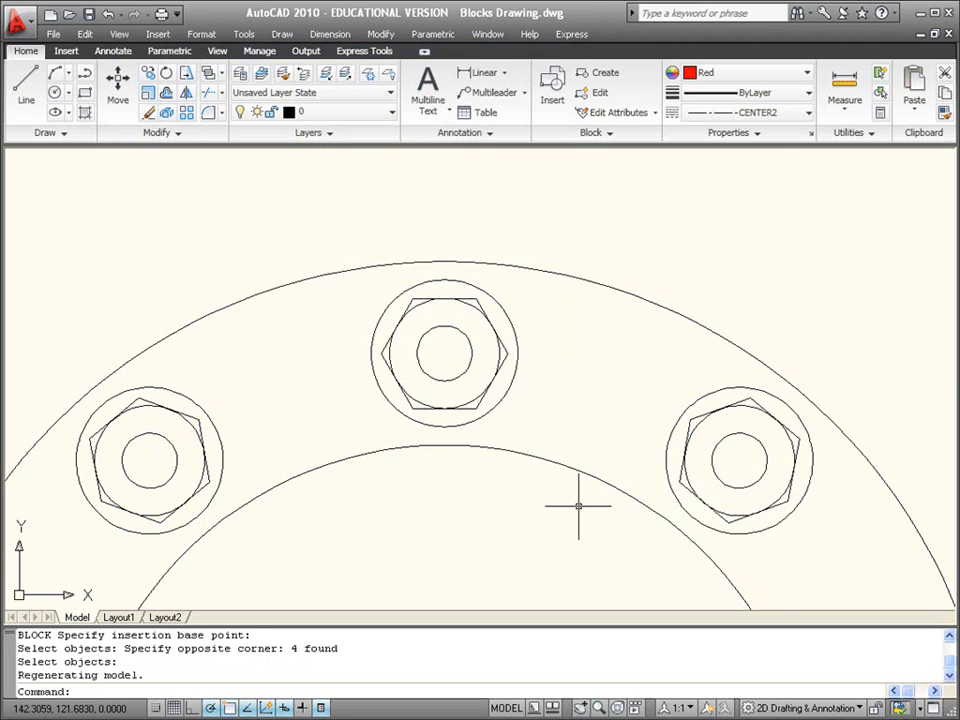
scroll(549, 412, down, 2)
scroll(549, 412, down, 4)
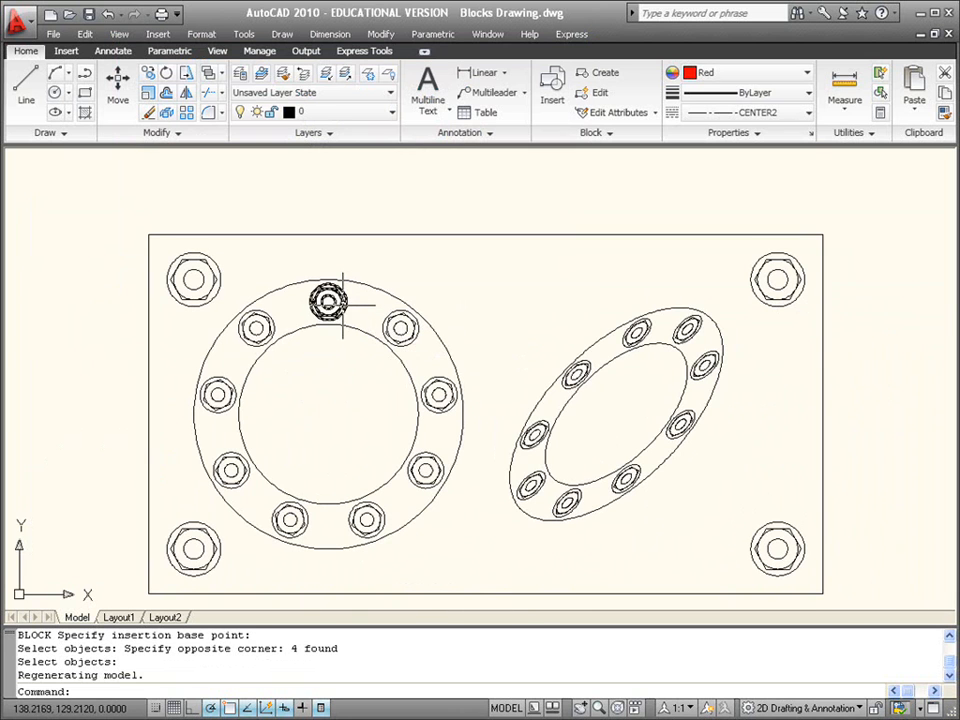
scroll(244, 269, up, 3)
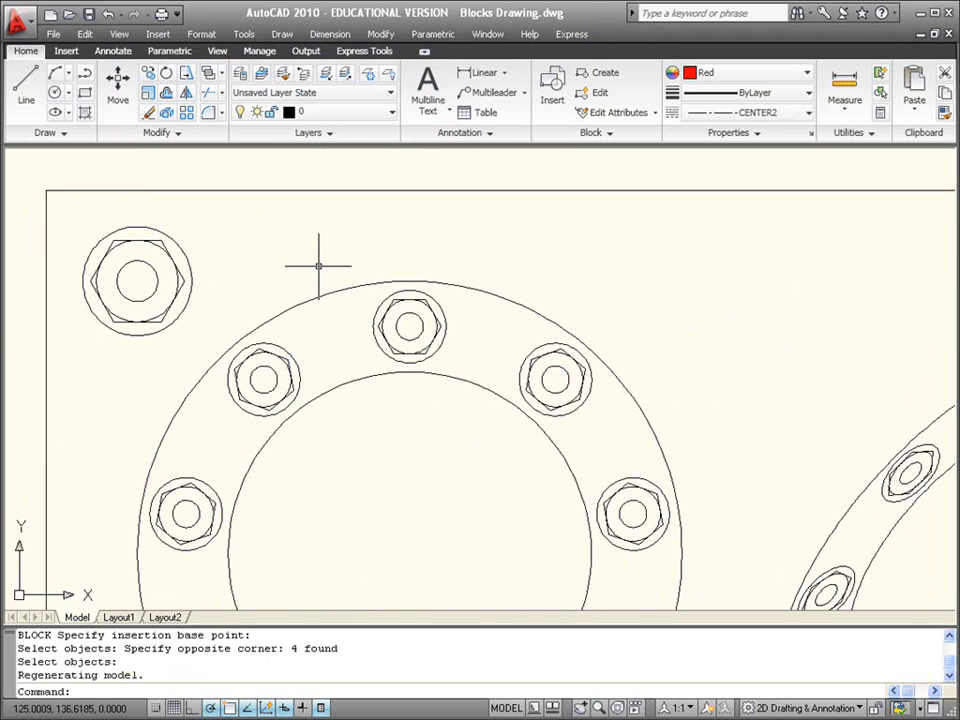
scroll(317, 266, down, 2)
middle_drag(370, 270, 352, 300)
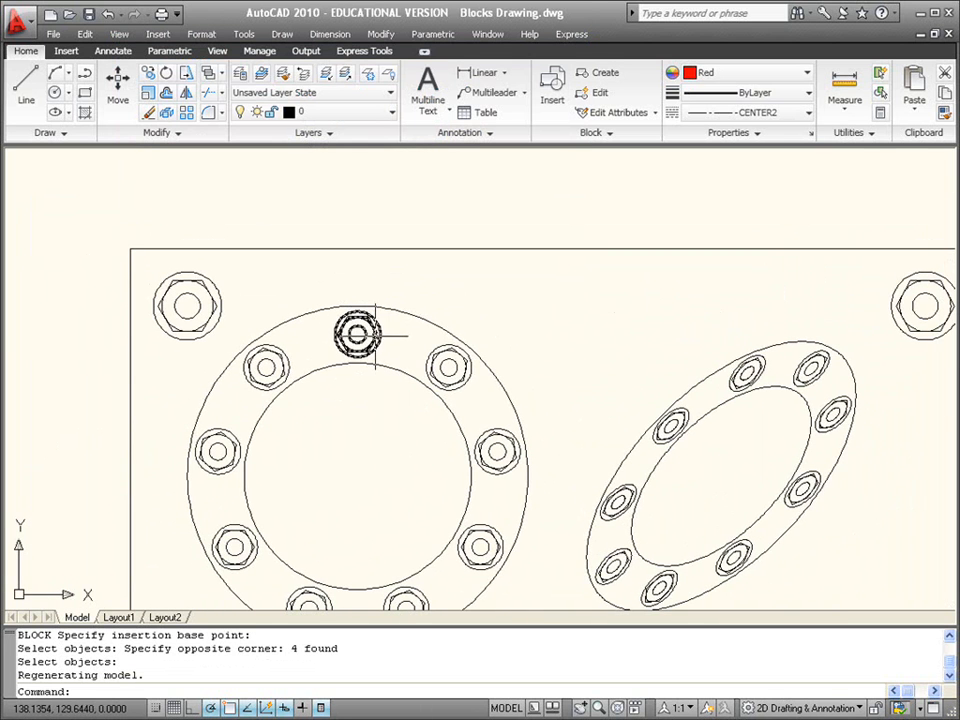
Open the NUT block definition for editing in the Block Editor from the round flange's top nut.
mouse_move(375, 336)
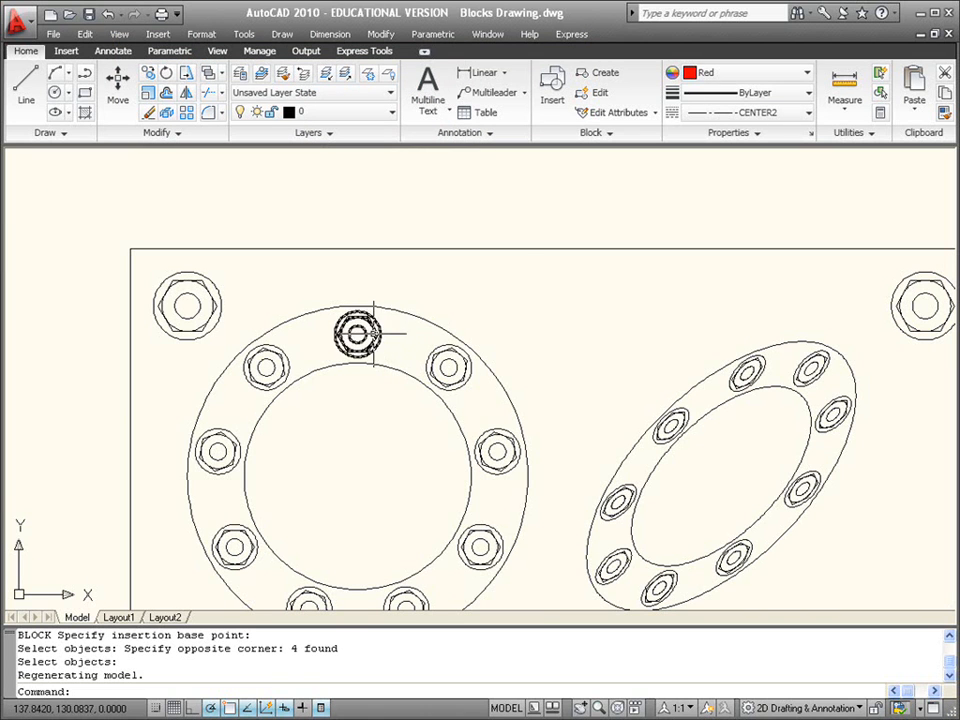
click(375, 333)
double_click(375, 333)
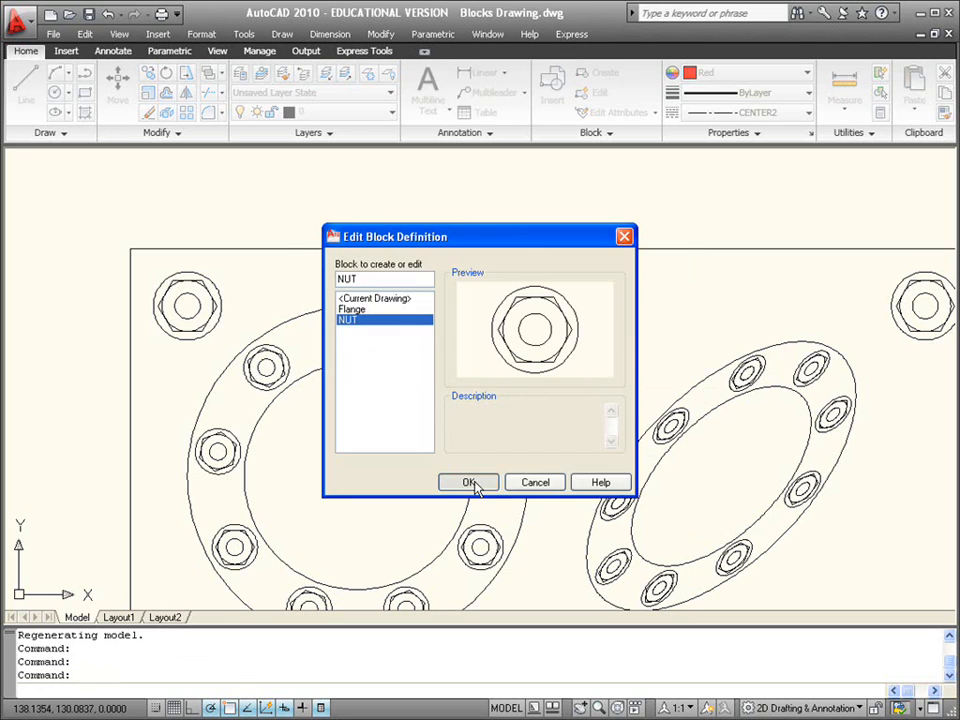
click(472, 482)
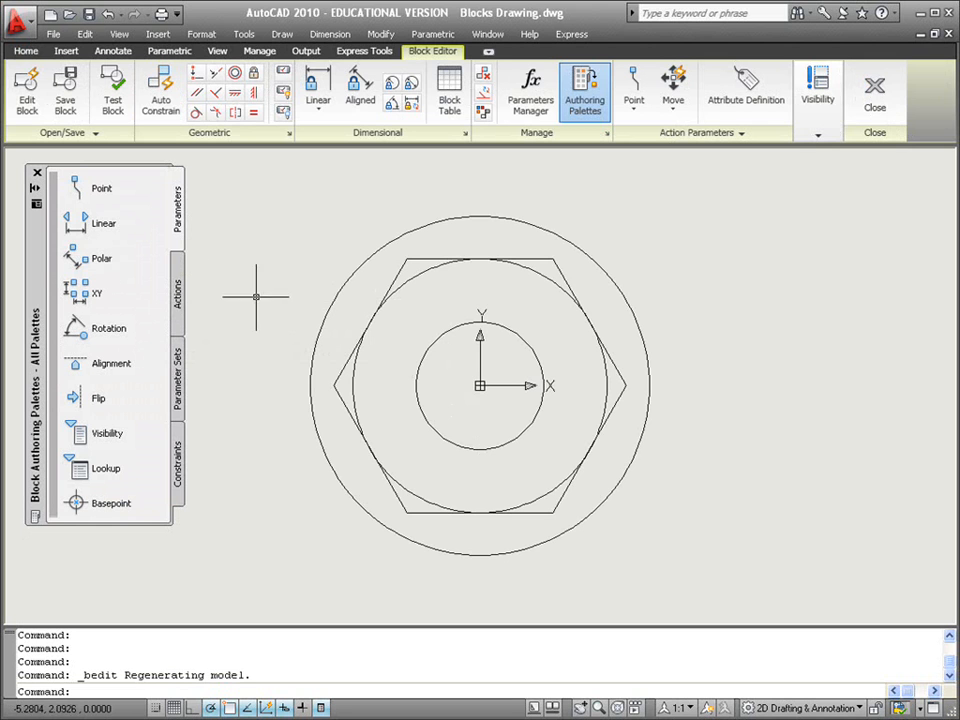
Add center lines to the nut's inner hole circle with the DIMCENTER command.
middle_drag(457, 329, 457, 332)
mouse_move(537, 421)
middle_down()
mouse_move(588, 419)
mouse_move(583, 405)
mouse_move(552, 394)
middle_up()
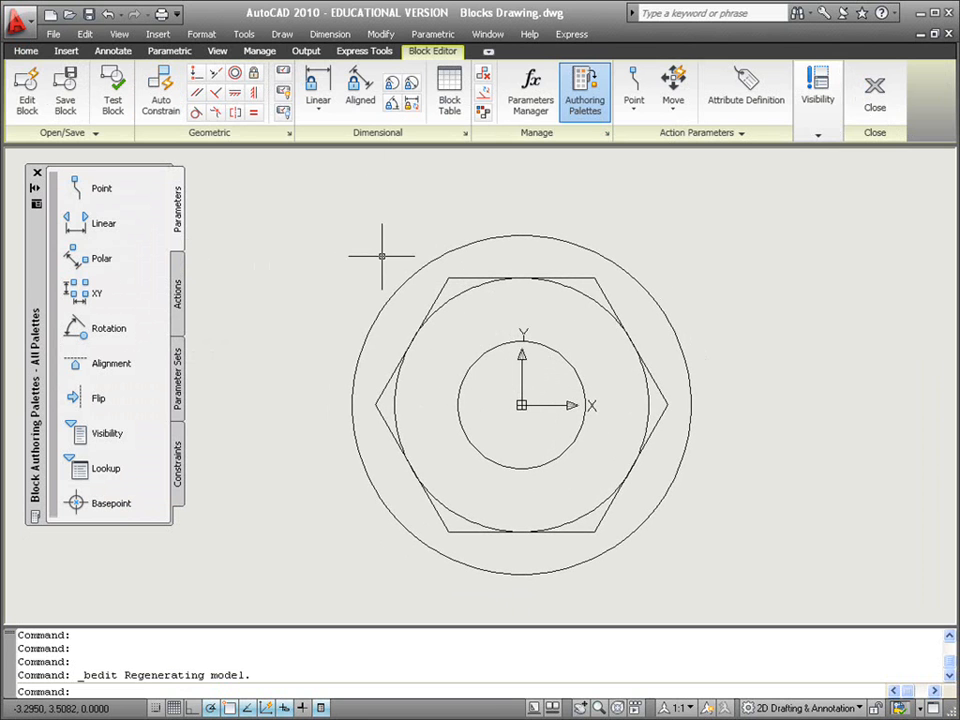
text(dce)
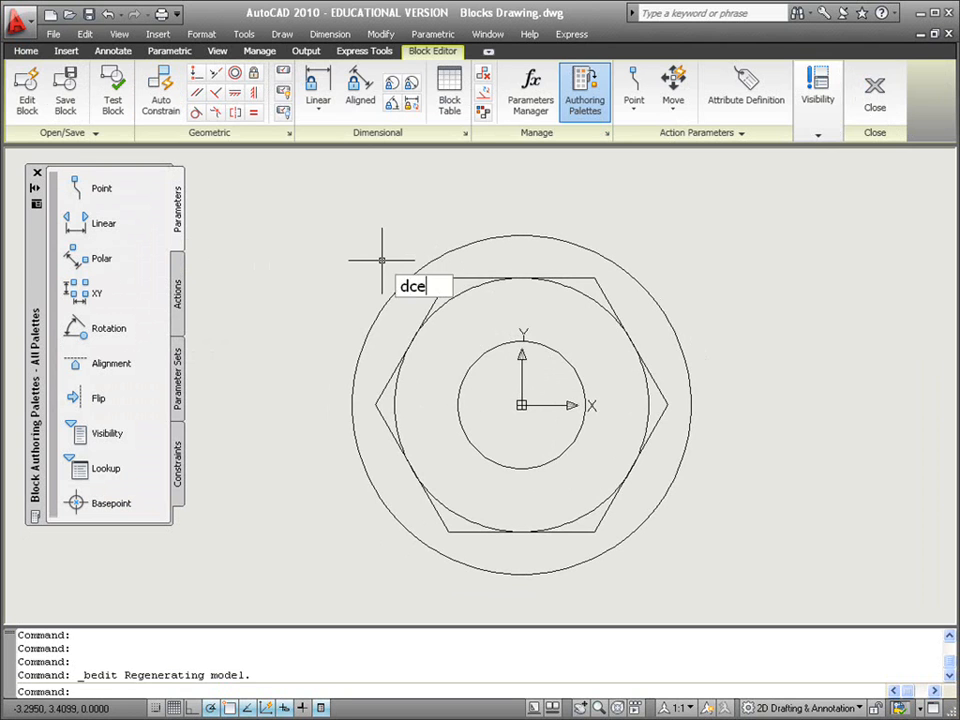
key(Return)
click(516, 345)
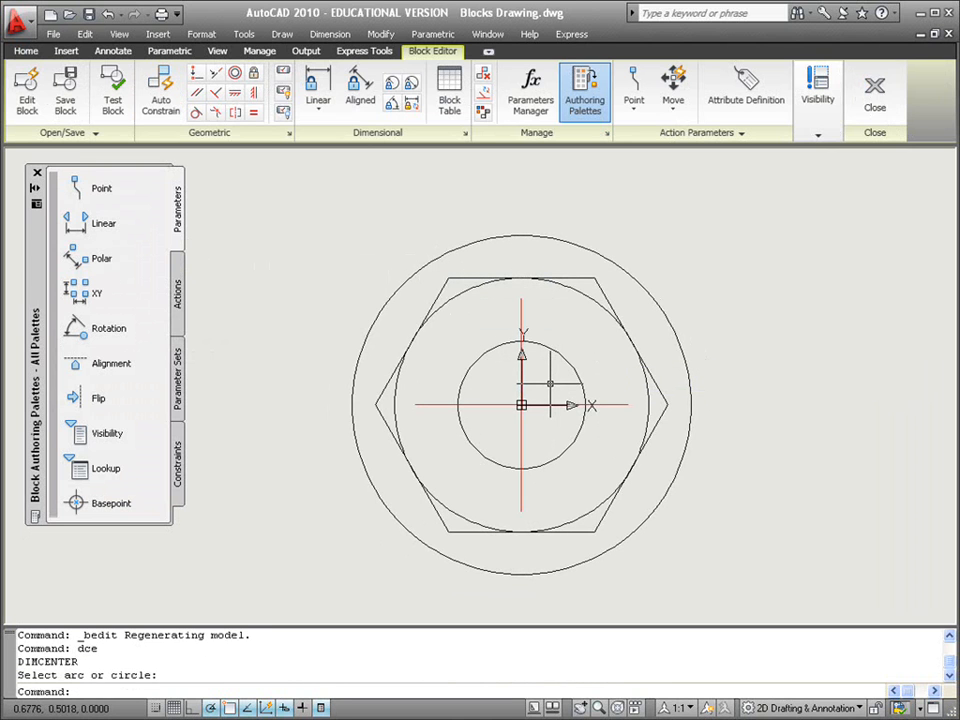
click(543, 403)
click(521, 404)
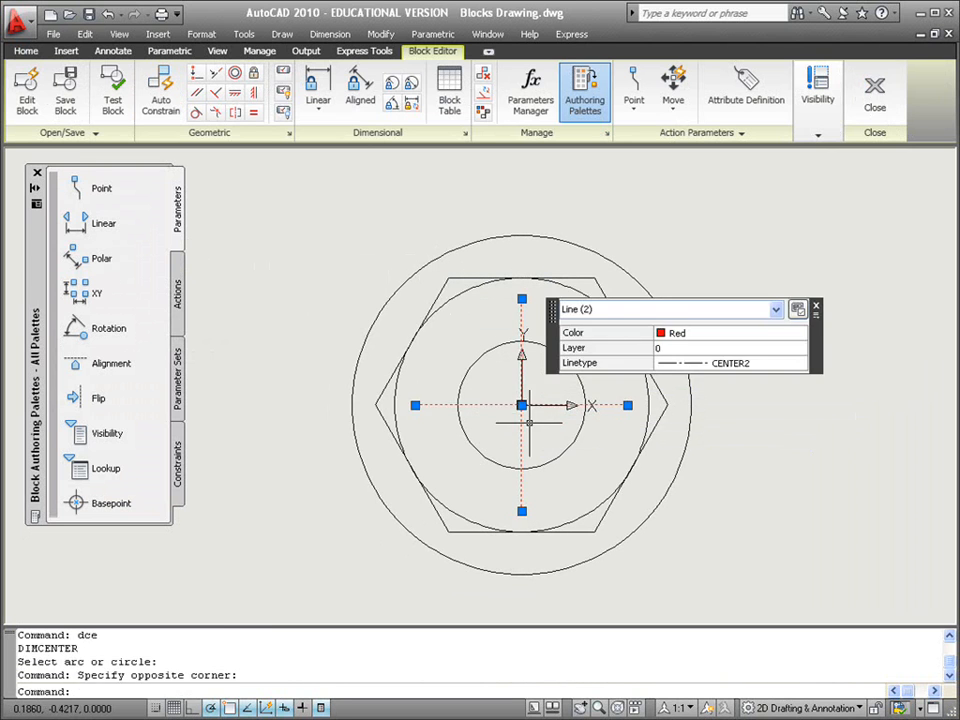
right_click(531, 422)
click(537, 390)
key(Escape)
key(Escape)
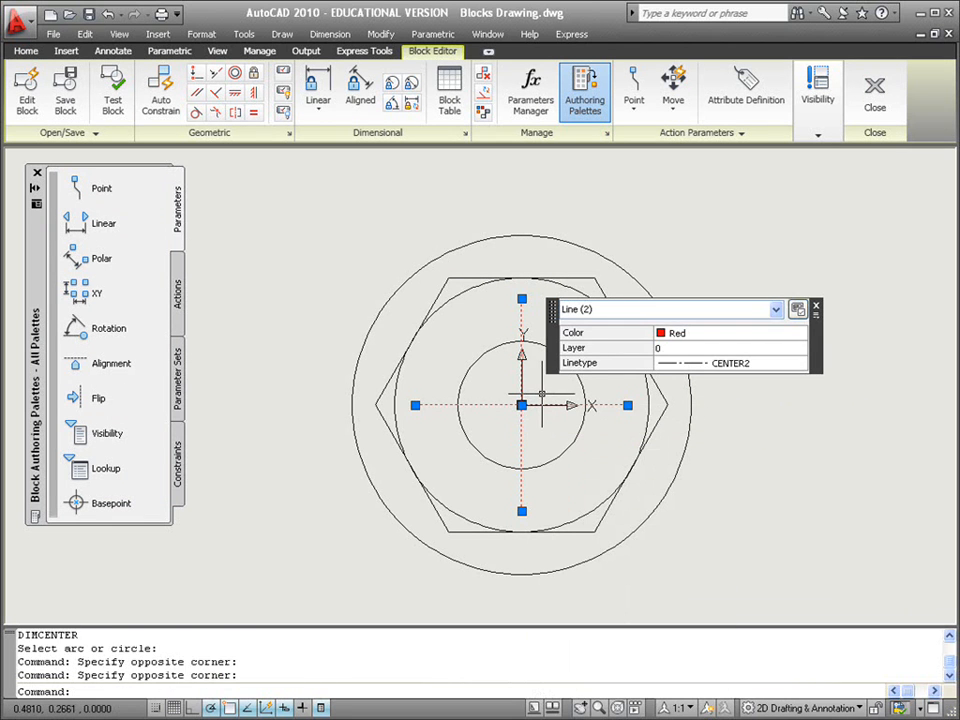
Scale the two red center lines up about the nut's center so they extend slightly beyond the outer circle.
text(sc)
key(Return)
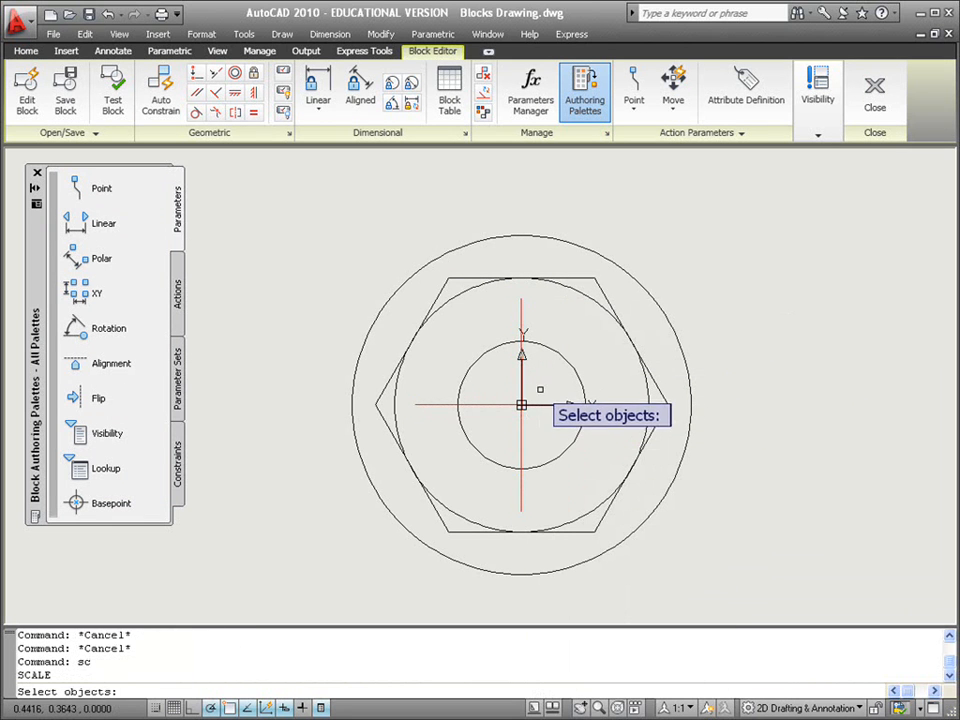
click(542, 391)
click(508, 414)
key(Return)
click(521, 404)
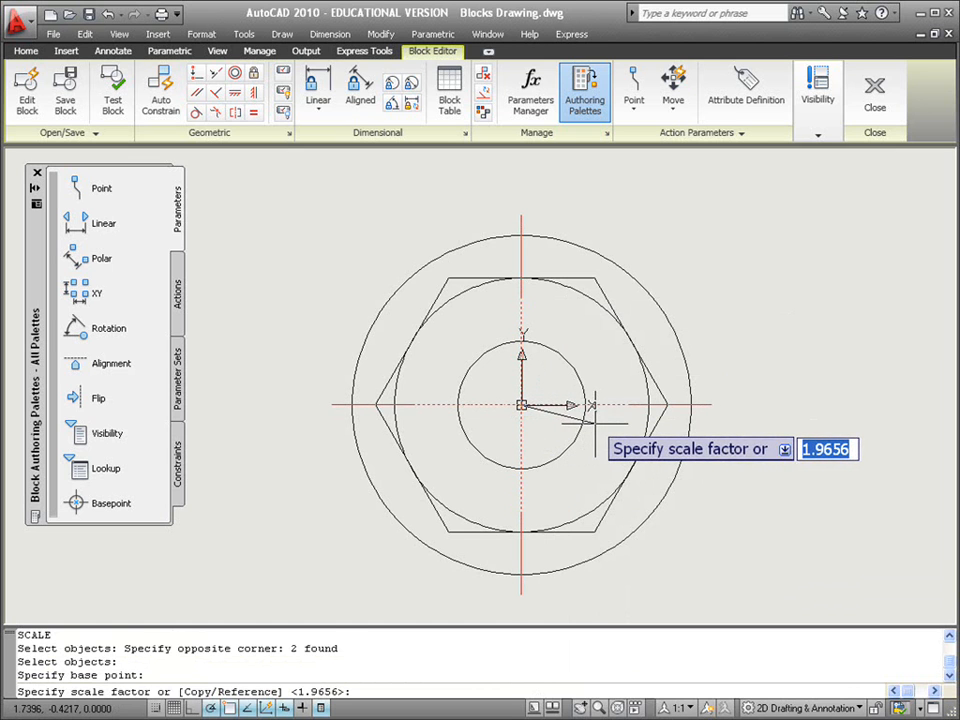
click(594, 422)
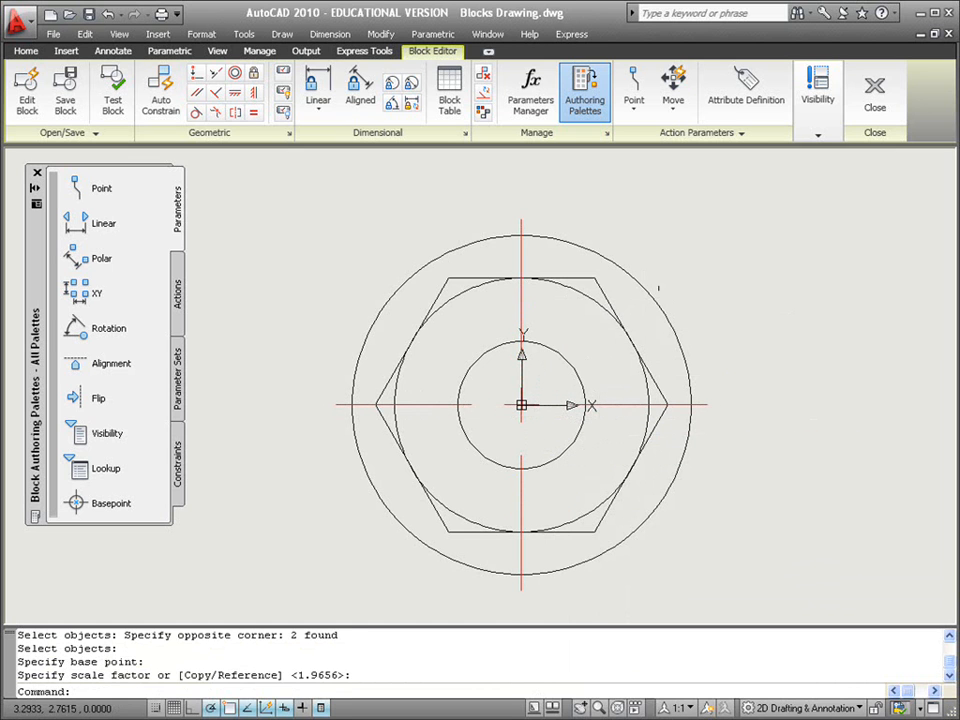
Close the Block Editor, saving the changes to the NUT block, and view the whole flange plate.
click(877, 93)
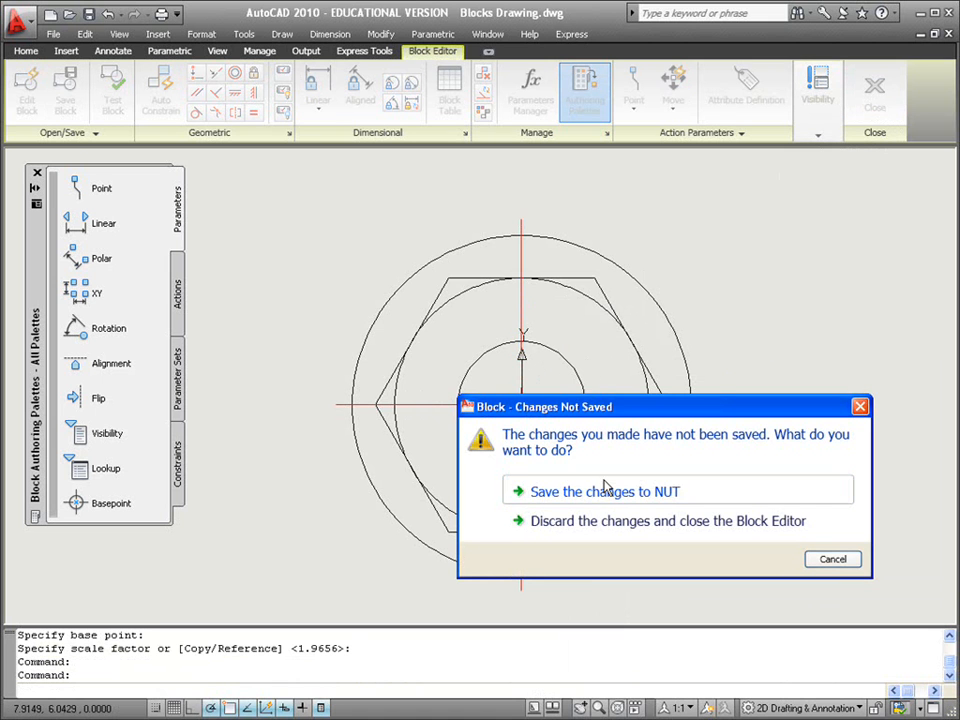
click(606, 500)
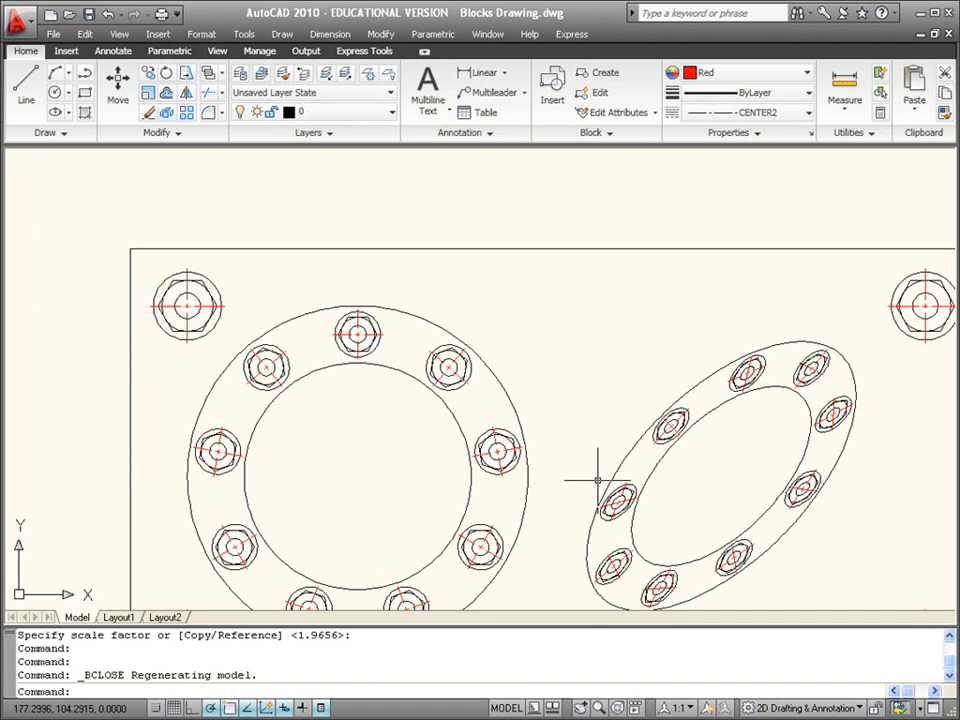
scroll(560, 398, down, 3)
scroll(566, 373, up, 2)
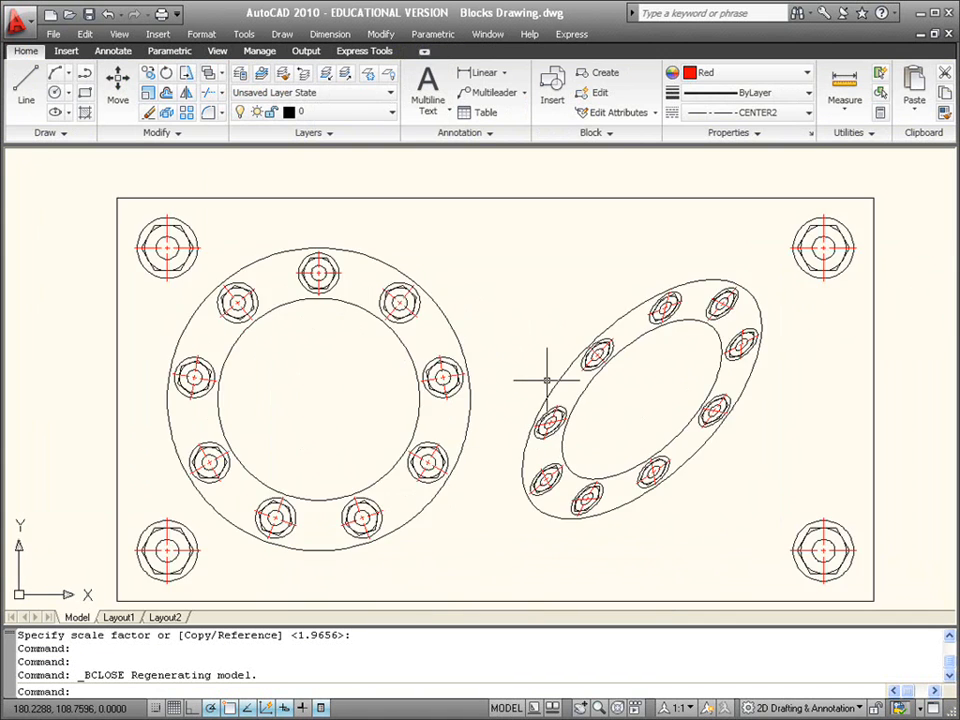